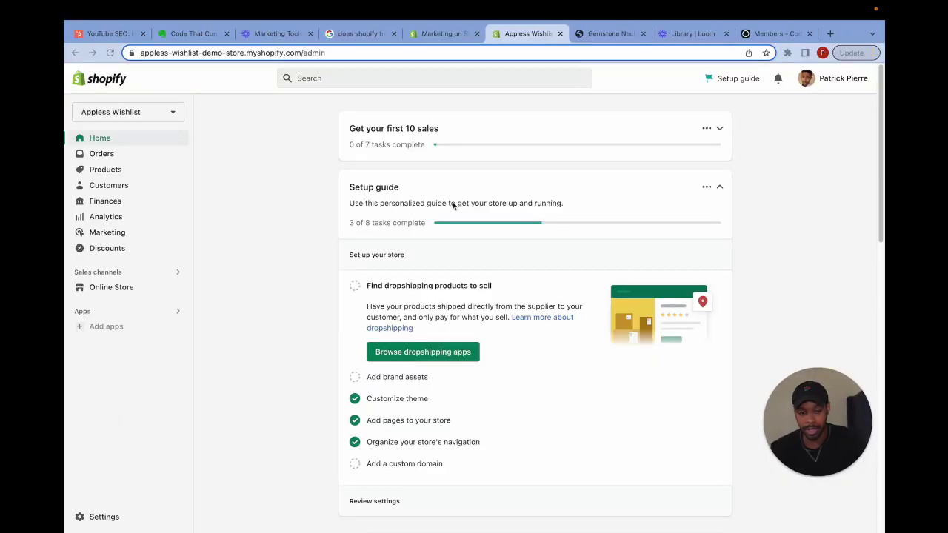
# Step: Switch to the storefront, open its home page and look through the sections down to the footer
pyautogui.click(326, 189)
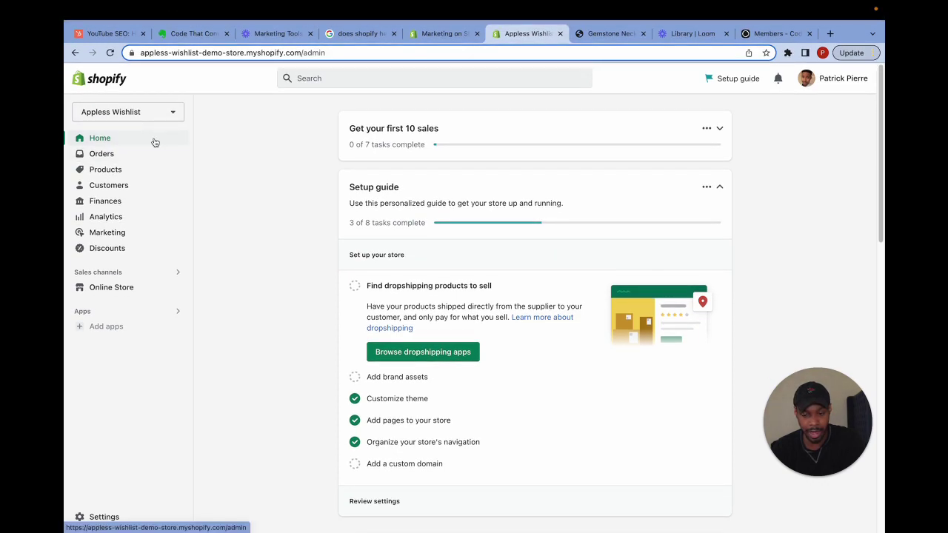
pyautogui.click(606, 34)
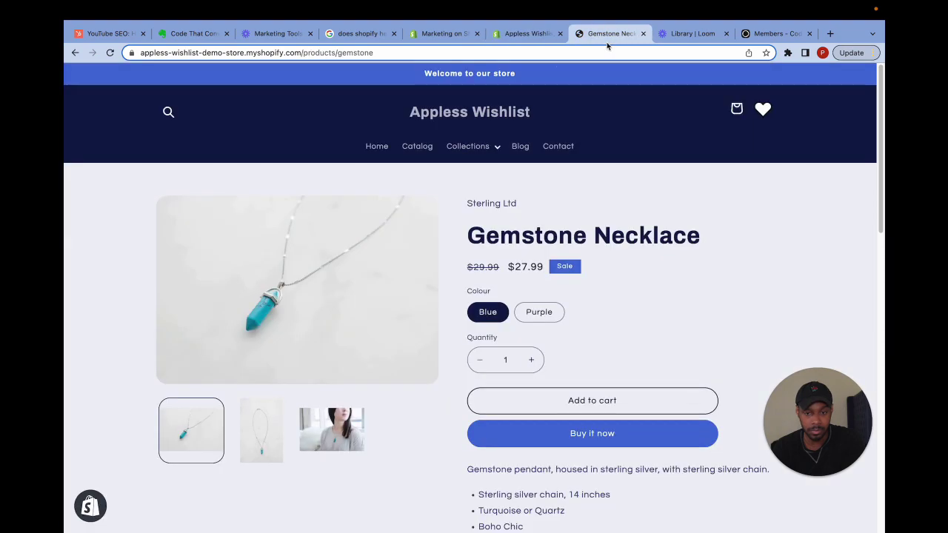
pyautogui.rightClick(367, 148)
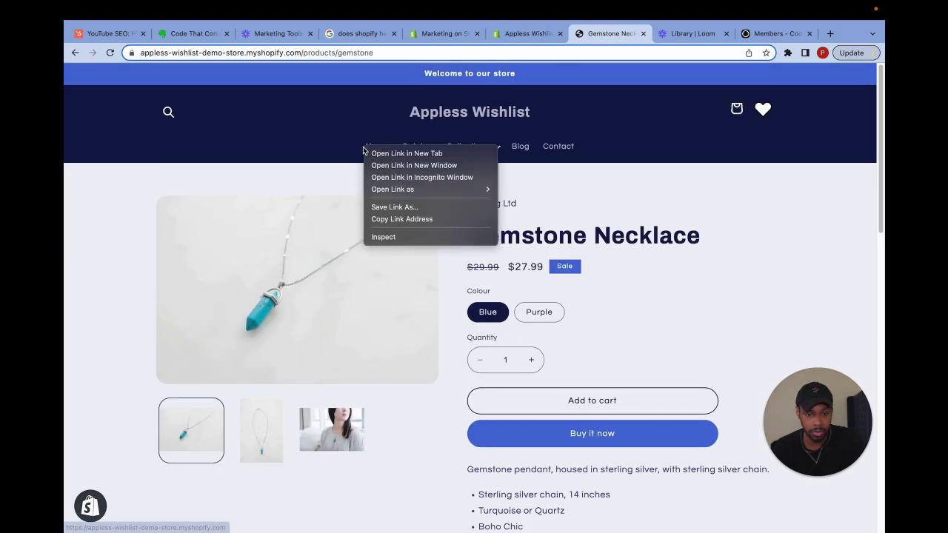
pyautogui.click(374, 142)
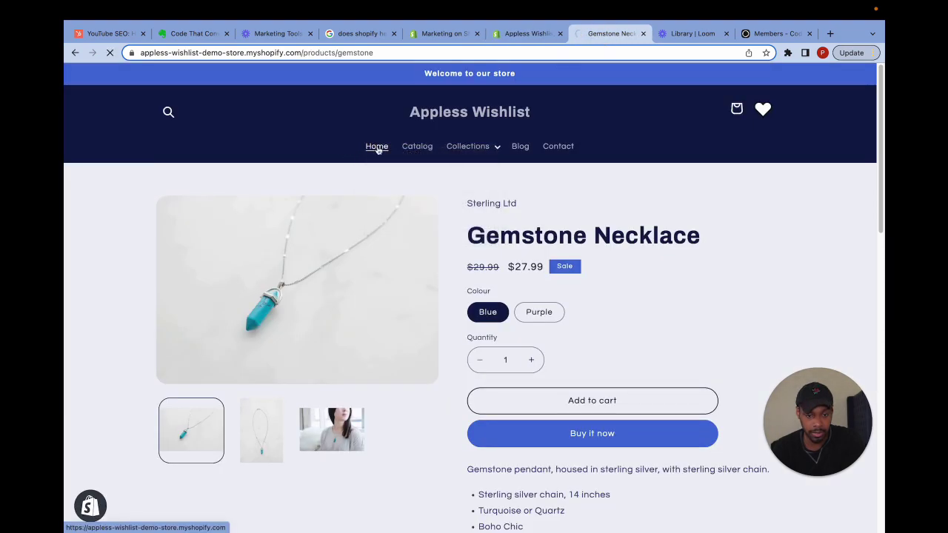
pyautogui.scroll(-10, 466, 252)
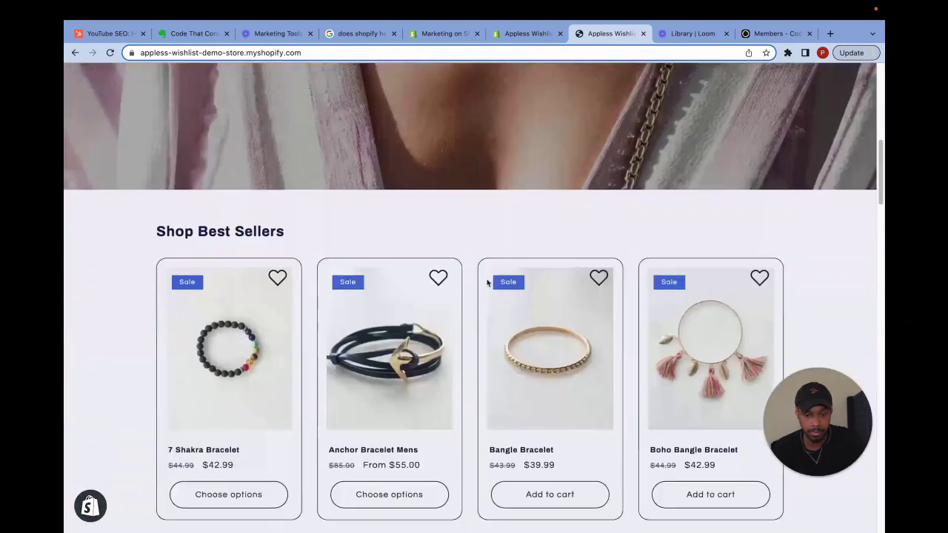
pyautogui.scroll(-15, 487, 284)
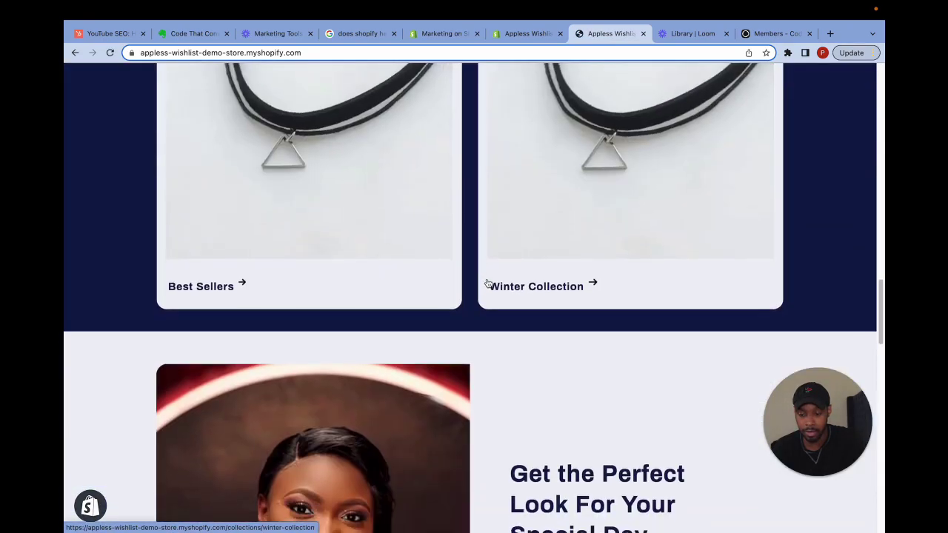
pyautogui.scroll(-15, 487, 284)
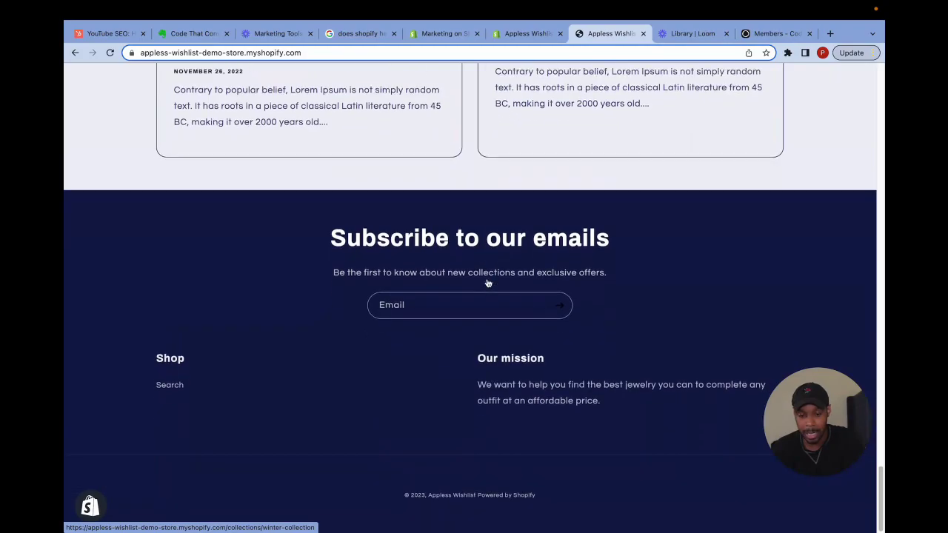
pyautogui.scroll(15, 487, 283)
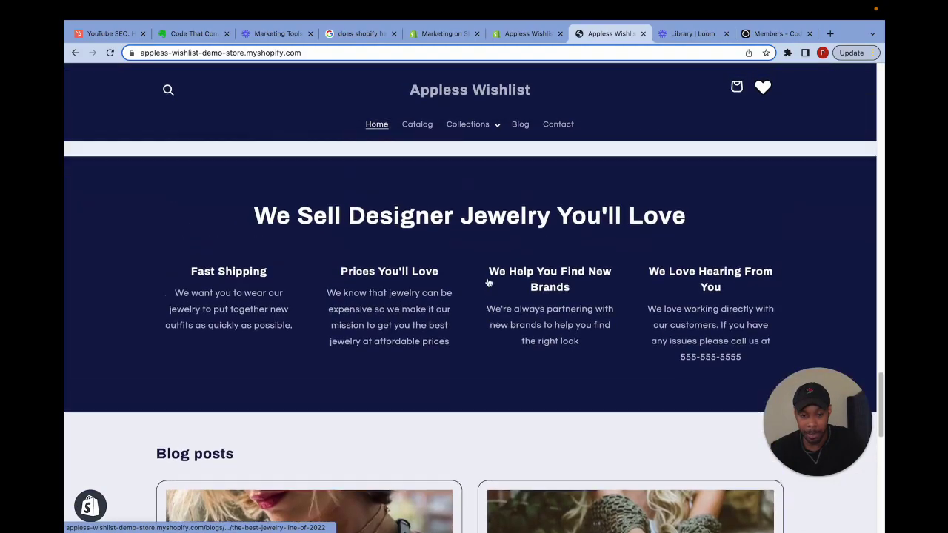
pyautogui.scroll(12, 488, 283)
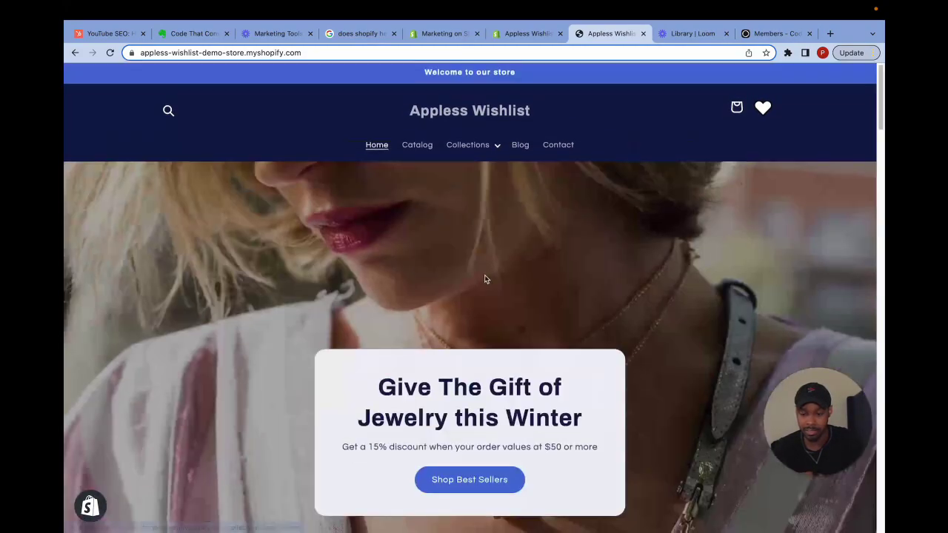
# Step: Return to the Gemstone Necklace product page and examine the header navigation, including the entries under Collections
pyautogui.press('super+bracketleft')
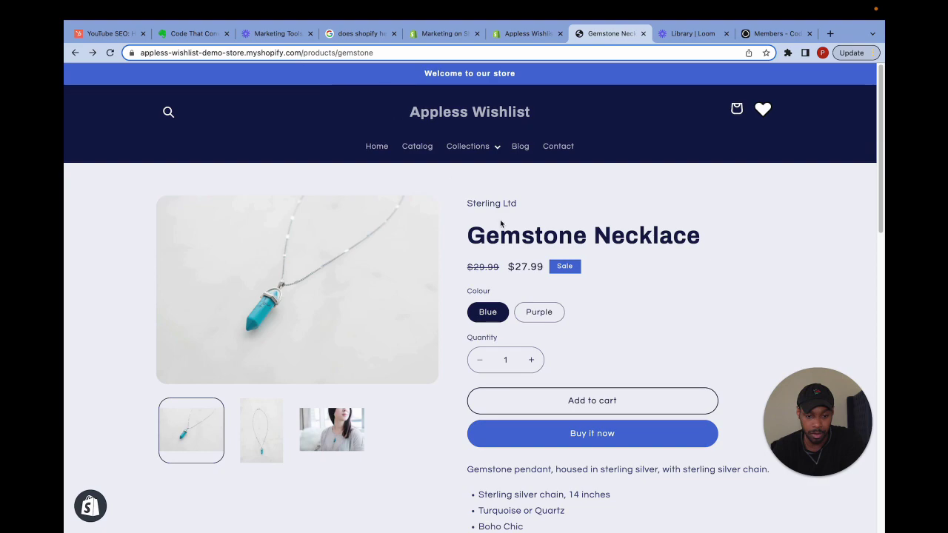
pyautogui.moveTo(485, 235); pyautogui.dragTo(723, 252)
pyautogui.click(664, 212)
pyautogui.scroll(-1, 527, 178)
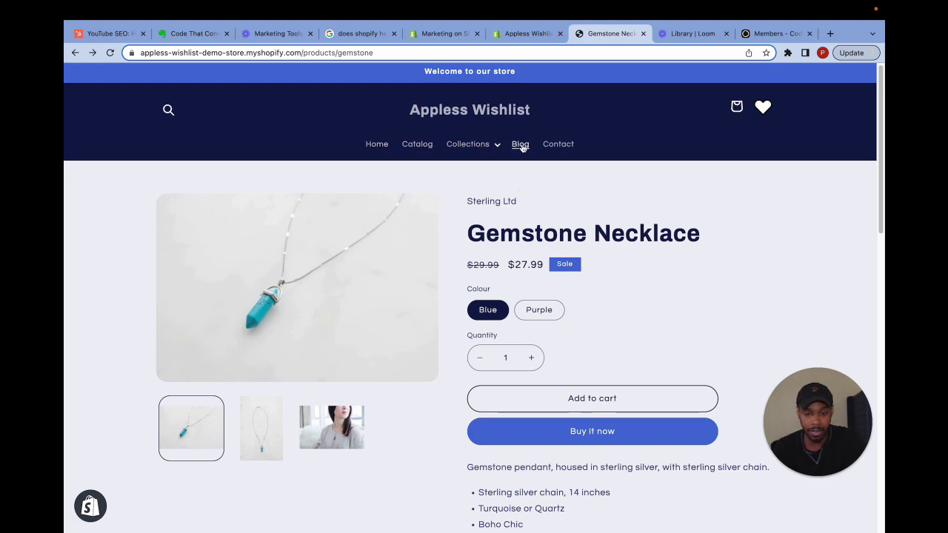
pyautogui.click(495, 149)
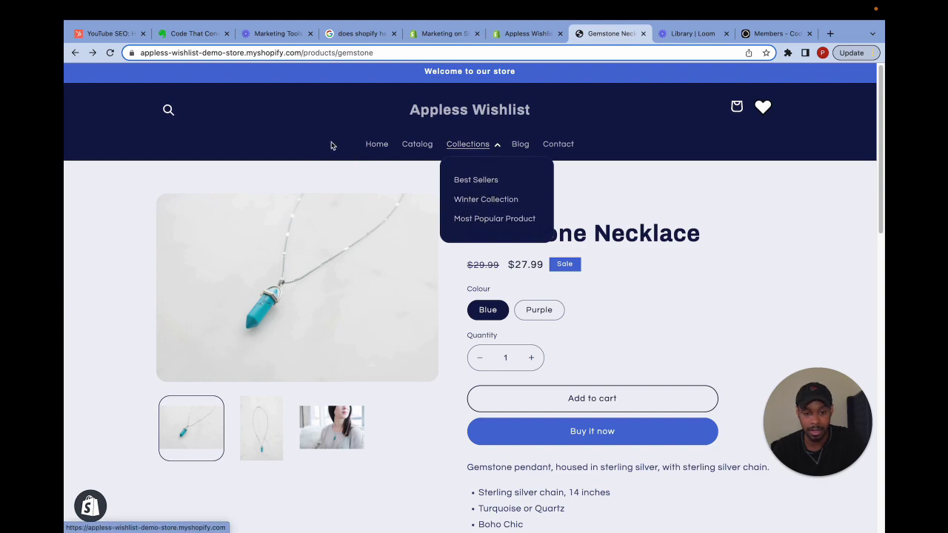
pyautogui.click(389, 174)
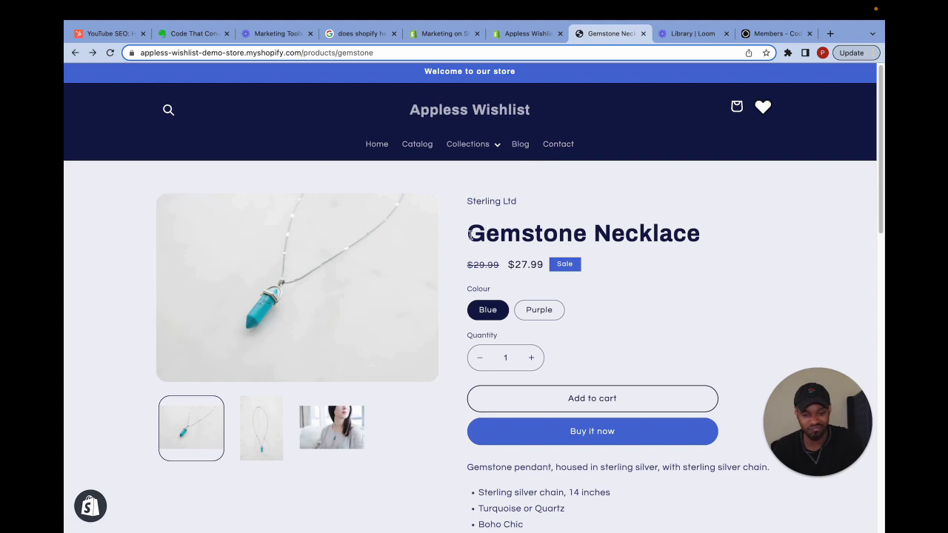
# Step: Copy the product title "Gemstone Necklace" from the product page and switch back to the Shopify admin
pyautogui.moveTo(468, 234); pyautogui.dragTo(711, 236)
pyautogui.press('super+c')
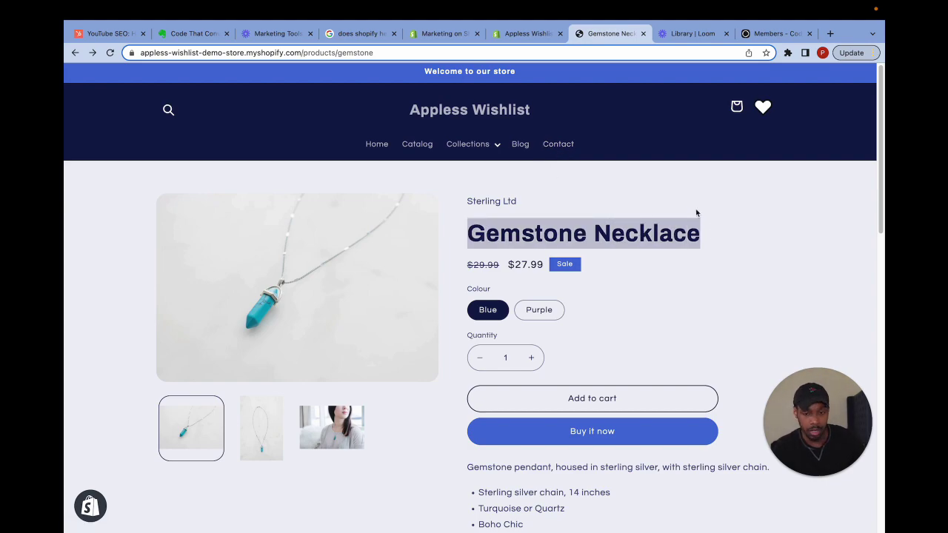
pyautogui.click(527, 34)
pyautogui.click(443, 34)
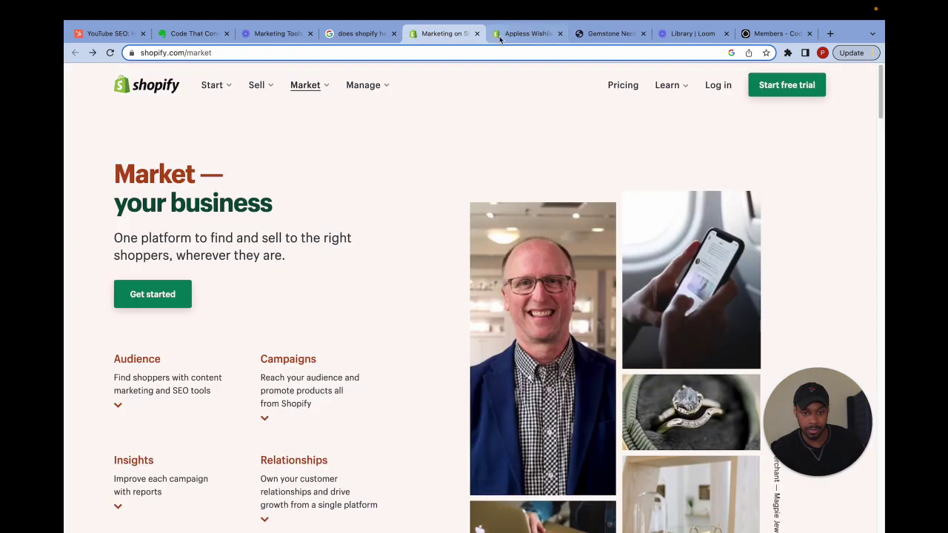
pyautogui.click(527, 33)
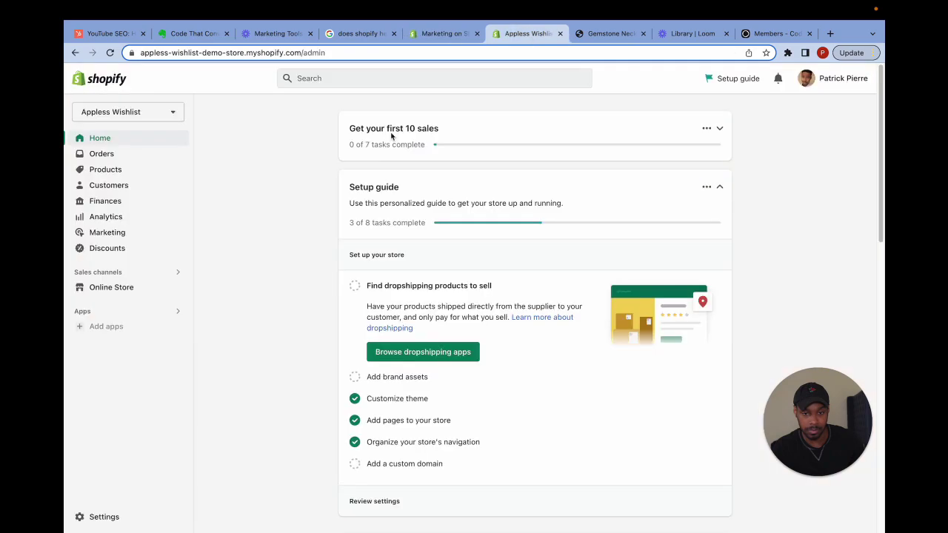
# Step: Open the Main menu for editing in the online store's navigation settings
pyautogui.click(111, 291)
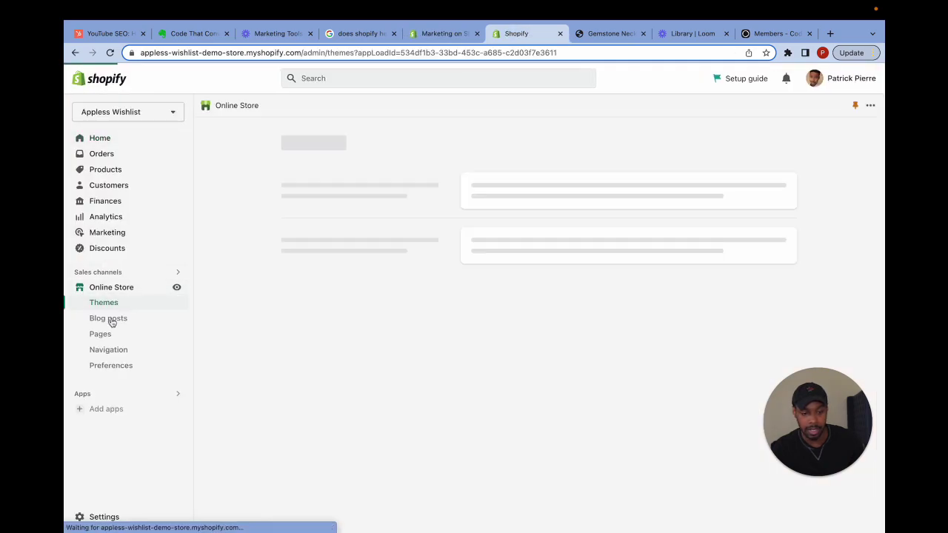
pyautogui.click(123, 354)
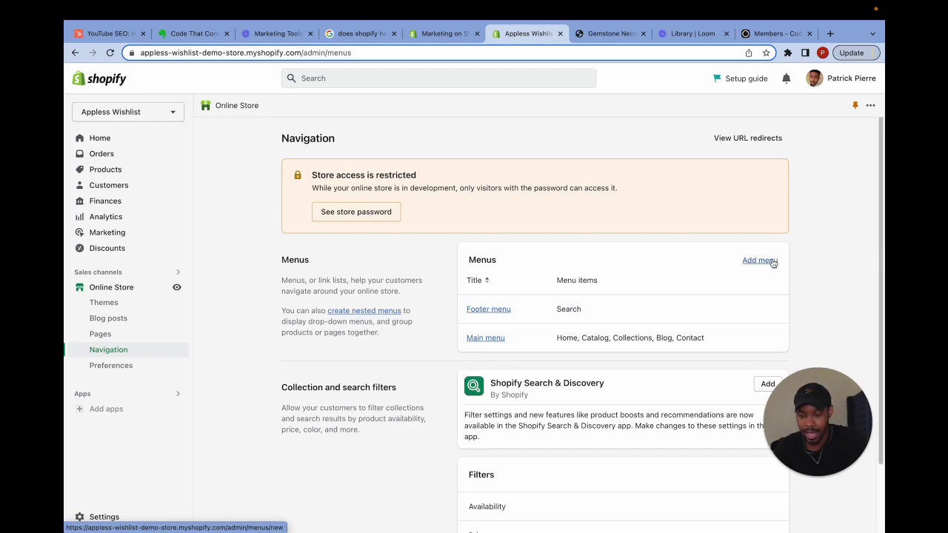
pyautogui.click(485, 338)
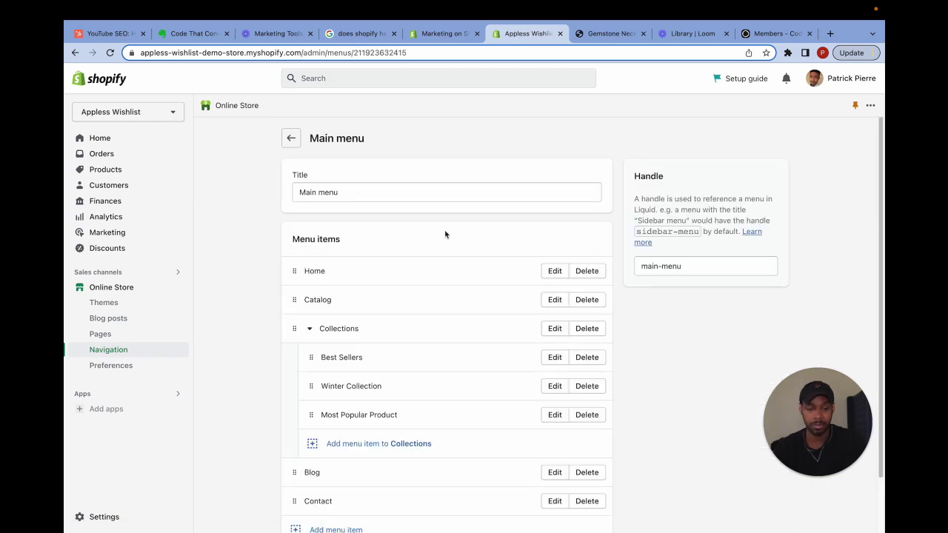
# Step: Start a new top-level item in the main menu and name it "Gemstone Necklace"
pyautogui.scroll(-2, 396, 353)
pyautogui.click(352, 467)
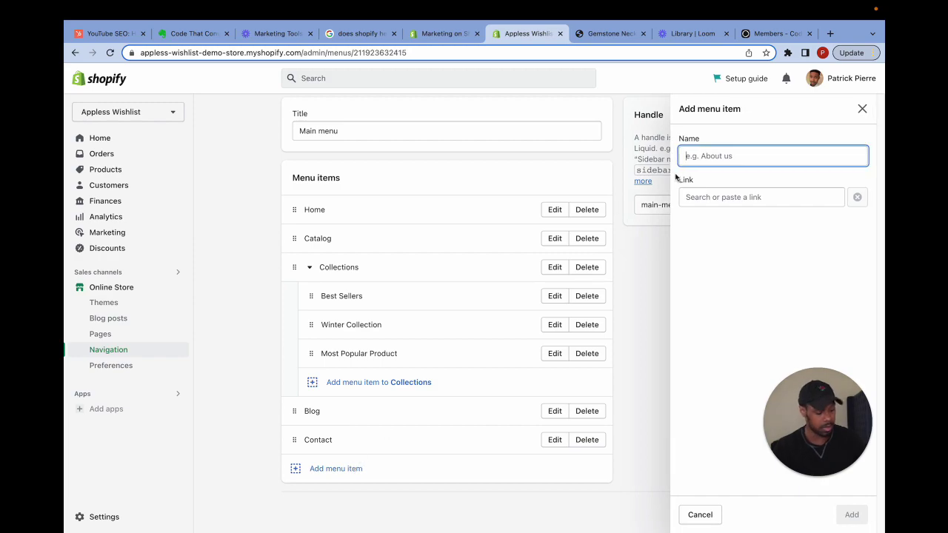
pyautogui.press('super+v')
# Step: Copy the Gemstone Necklace product page's URL from the storefront and paste it as the new menu item's link
pyautogui.click(725, 196)
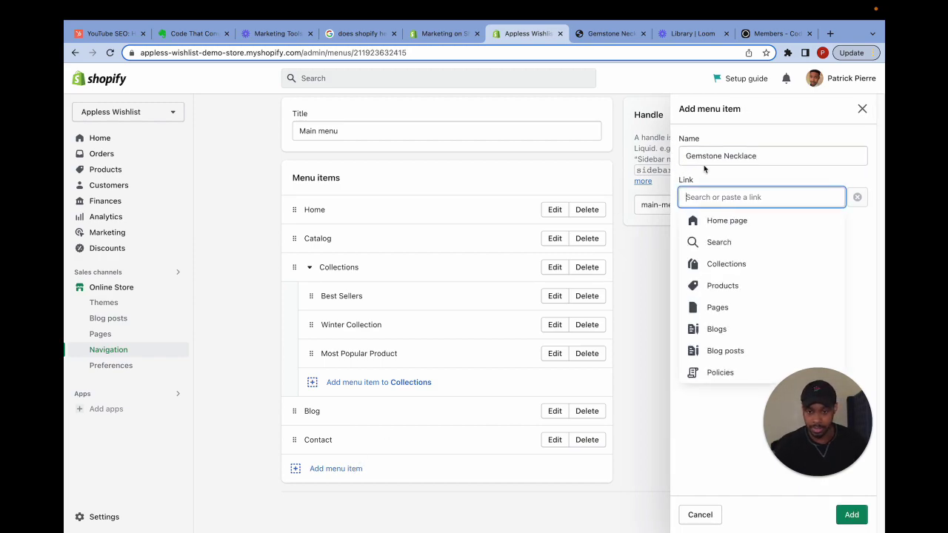
pyautogui.click(611, 49)
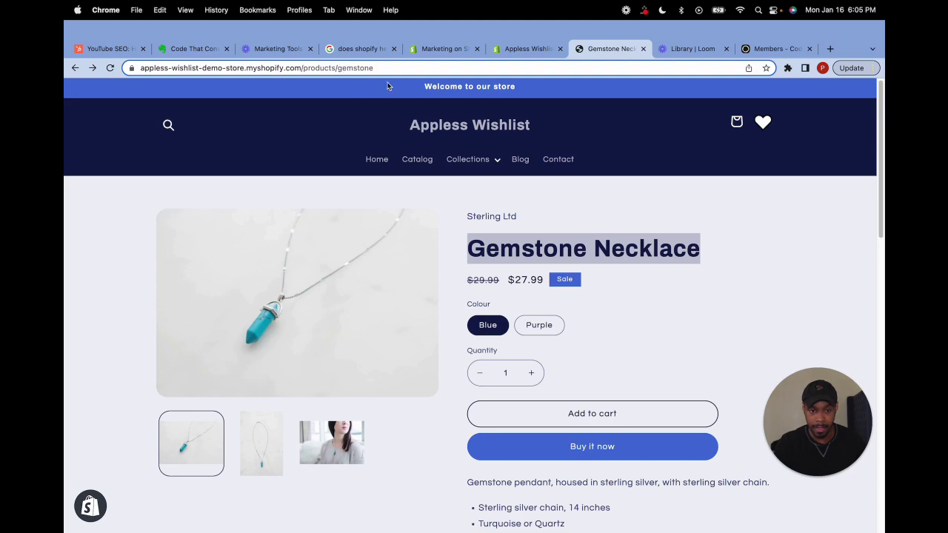
pyautogui.moveTo(386, 69); pyautogui.dragTo(140, 68)
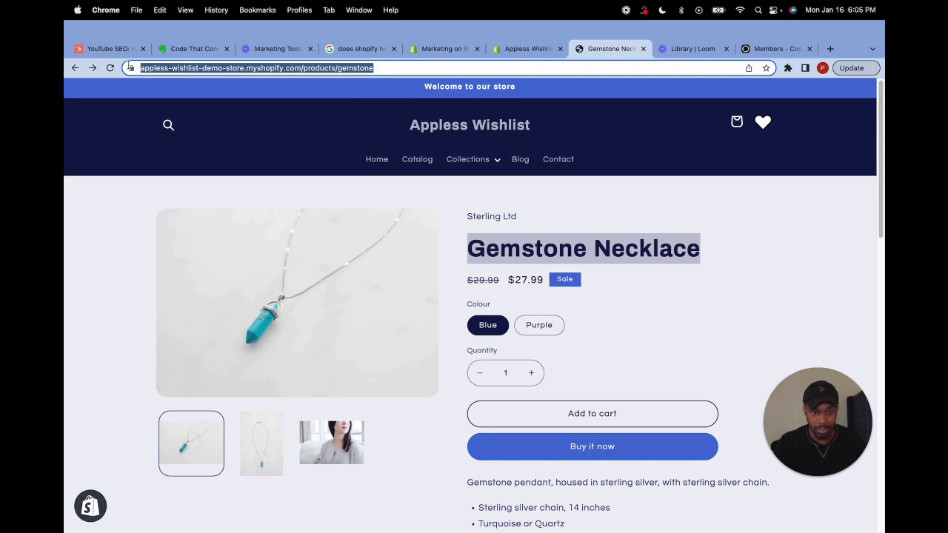
pyautogui.press('super+c')
pyautogui.click(521, 54)
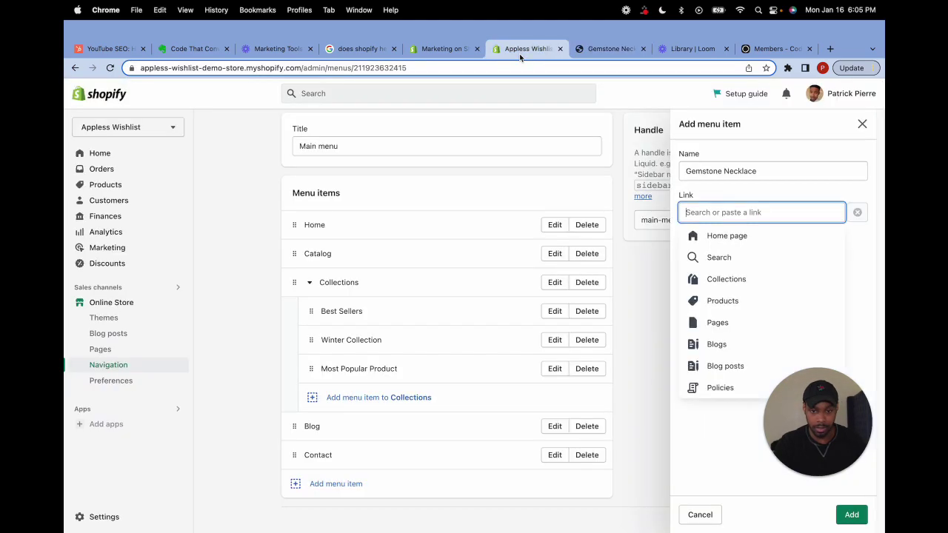
pyautogui.press('super+v')
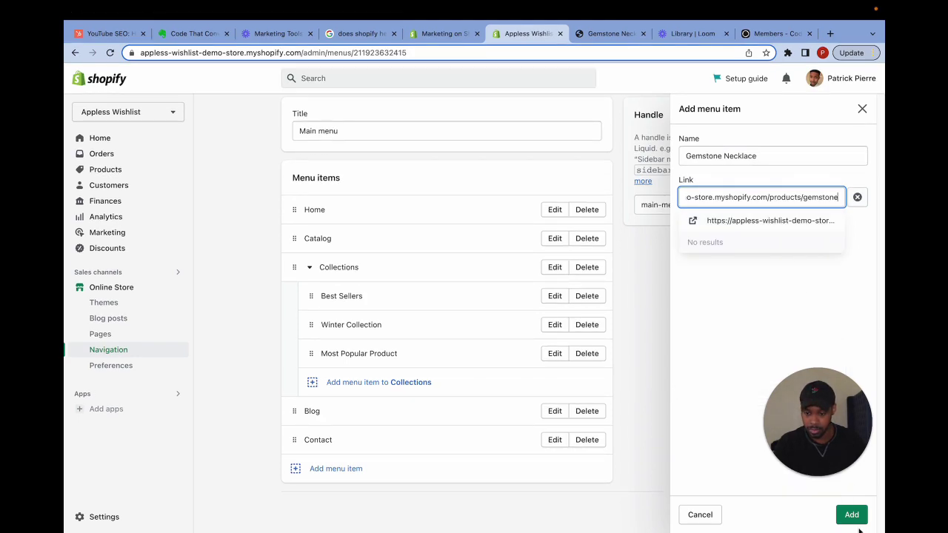
# Step: Try to add the menu item with the pasted product URL as its link
pyautogui.click(855, 523)
pyautogui.click(770, 197)
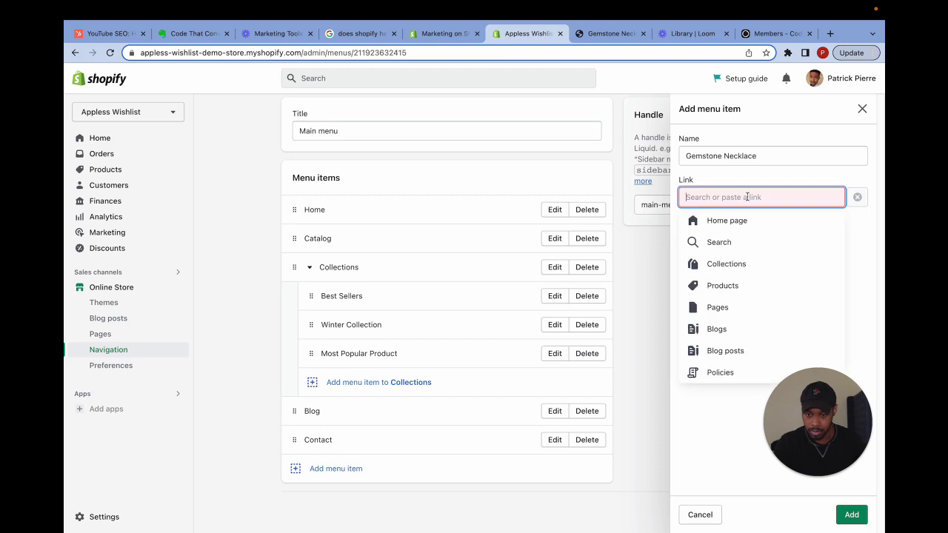
pyautogui.press('super+v')
pyautogui.click(732, 226)
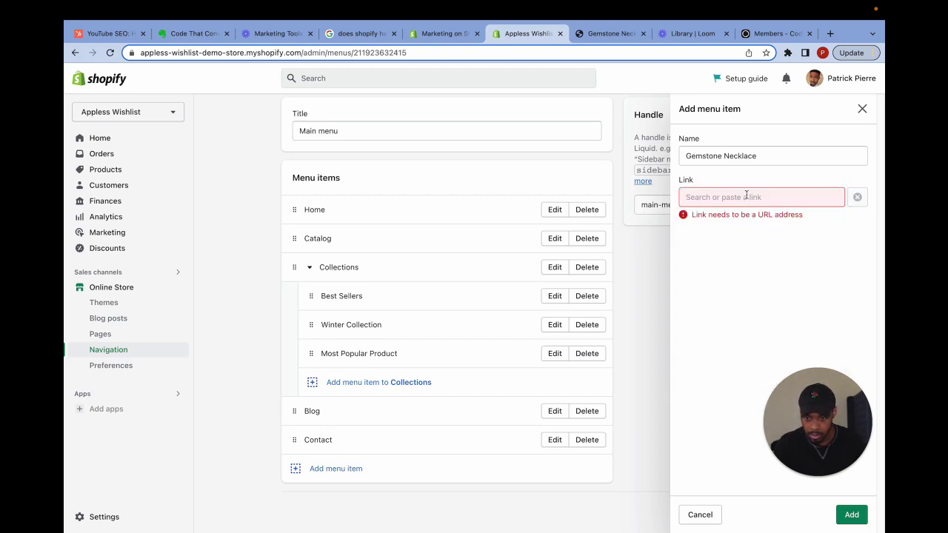
# Step: Set the item's link to the copied URL ending in /products/gemstone using the suggested web address, and add the item to the main menu
pyautogui.click(746, 197)
pyautogui.press('super+v')
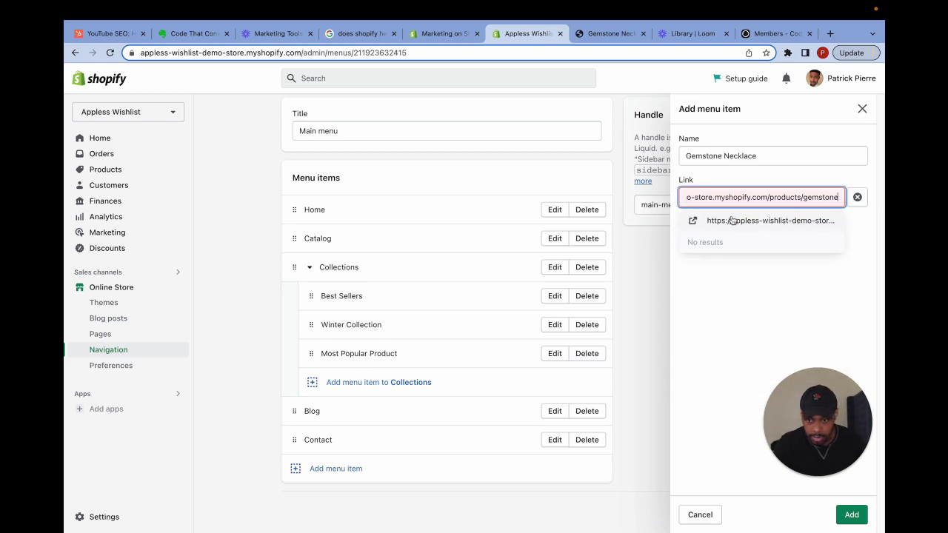
pyautogui.click(731, 220)
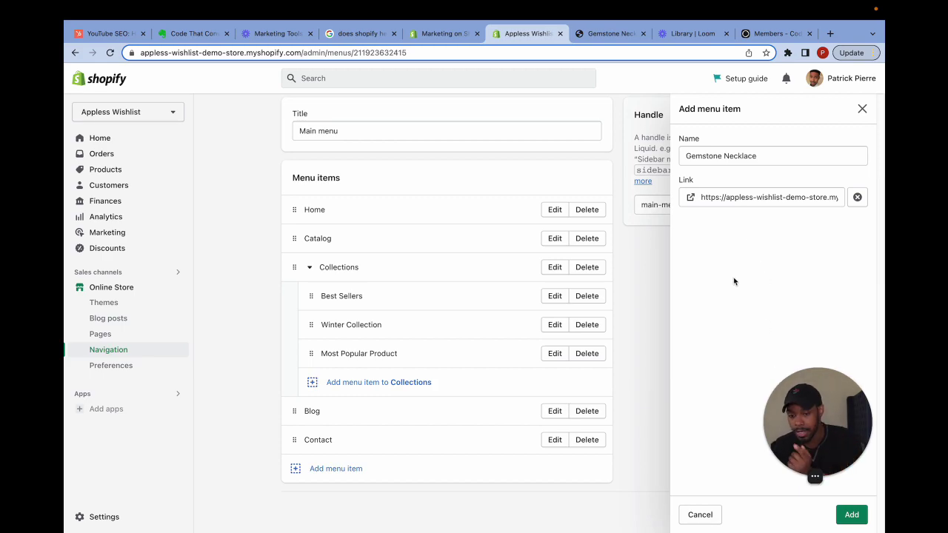
pyautogui.click(851, 514)
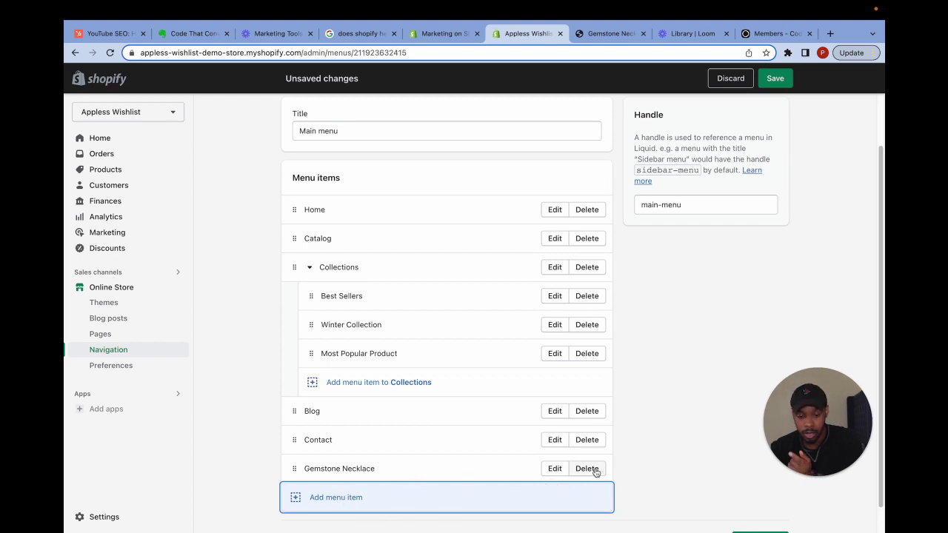
# Step: Open the Gemstone Necklace menu item for editing and clear its pasted web address from the link
pyautogui.click(556, 468)
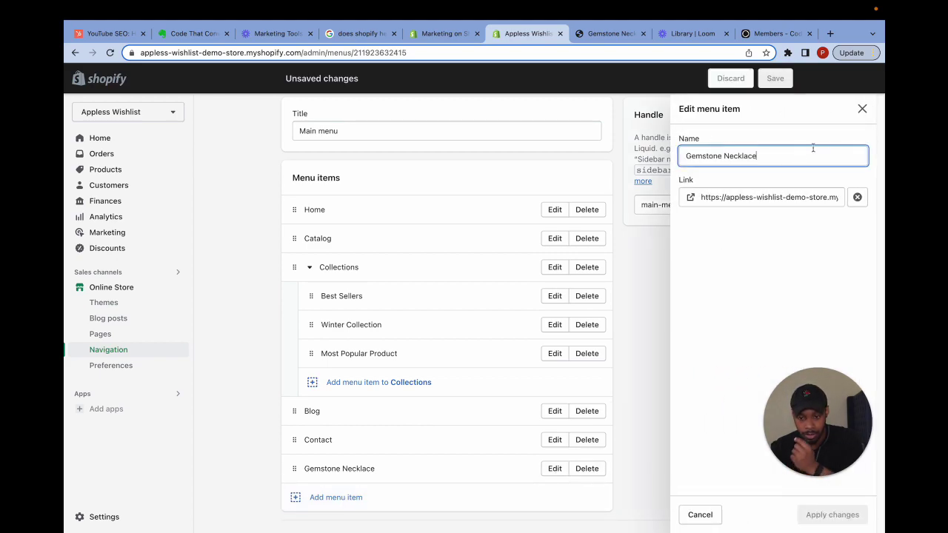
pyautogui.click(727, 194)
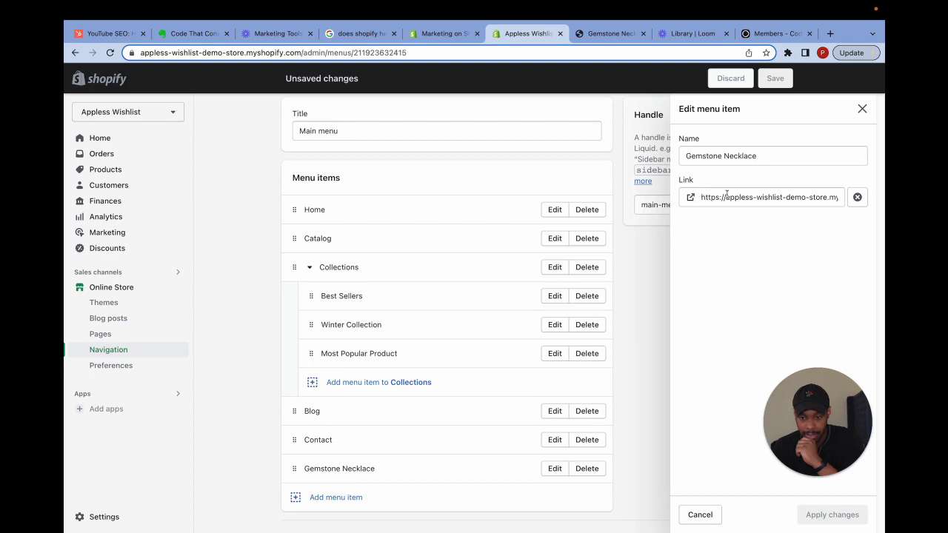
pyautogui.click(839, 198)
pyautogui.moveTo(835, 199); pyautogui.dragTo(659, 186)
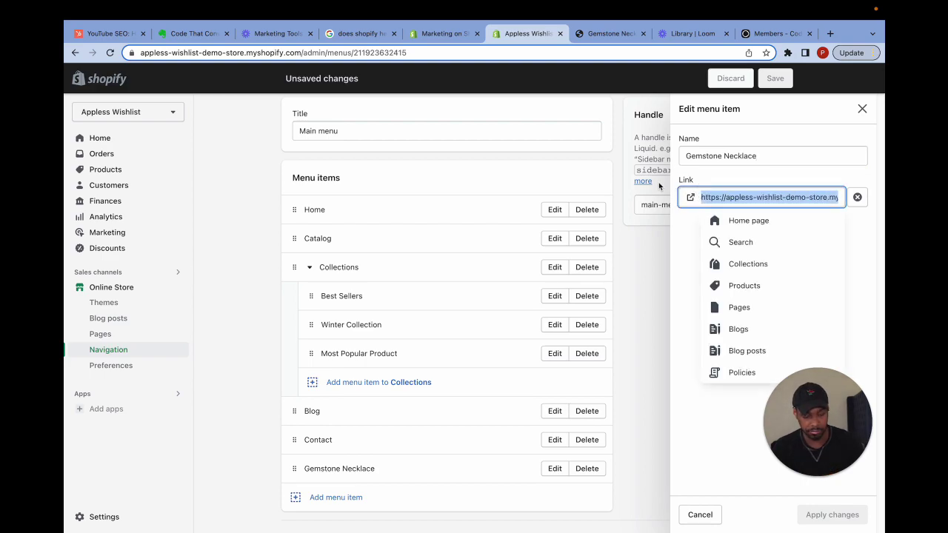
pyautogui.press('BackSpace')
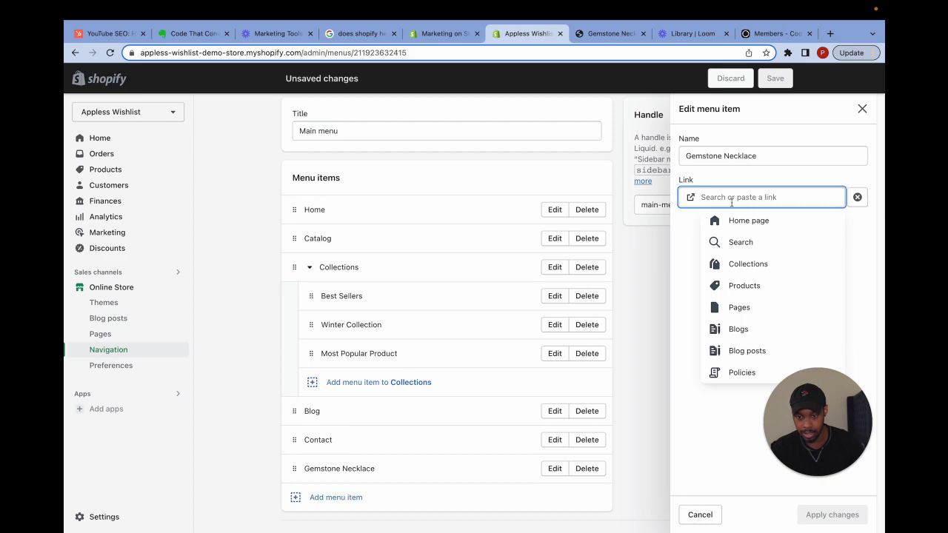
# Step: Link the menu item to the Gemstone Necklace product from the store's product list, apply the change and save the menu
pyautogui.click(762, 292)
pyautogui.scroll(-1, 759, 360)
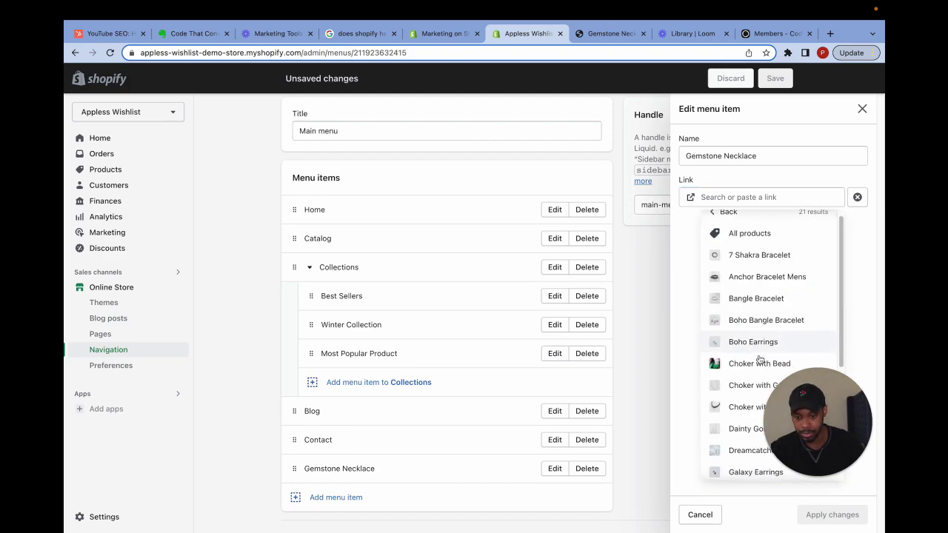
pyautogui.scroll(-5, 759, 360)
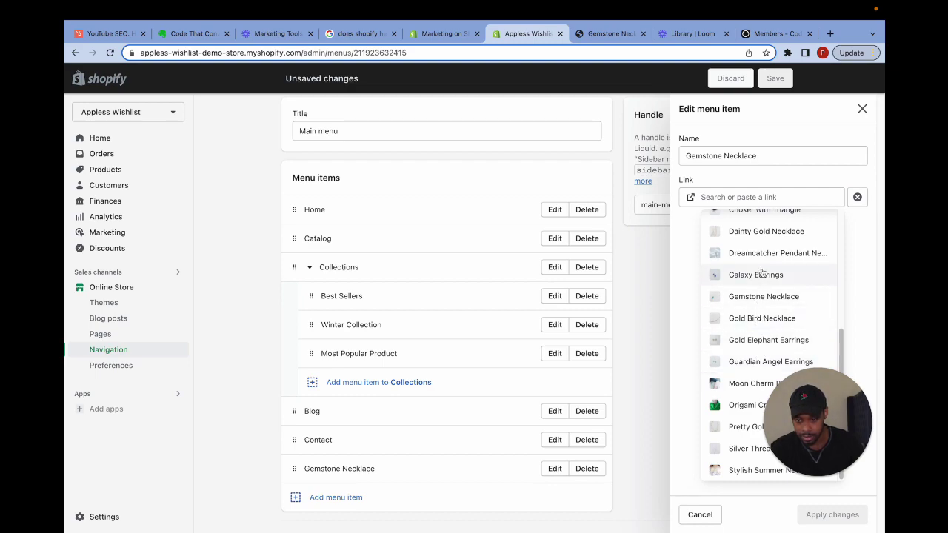
pyautogui.moveTo(797, 409); pyautogui.dragTo(620, 394)
pyautogui.scroll(1, 784, 353)
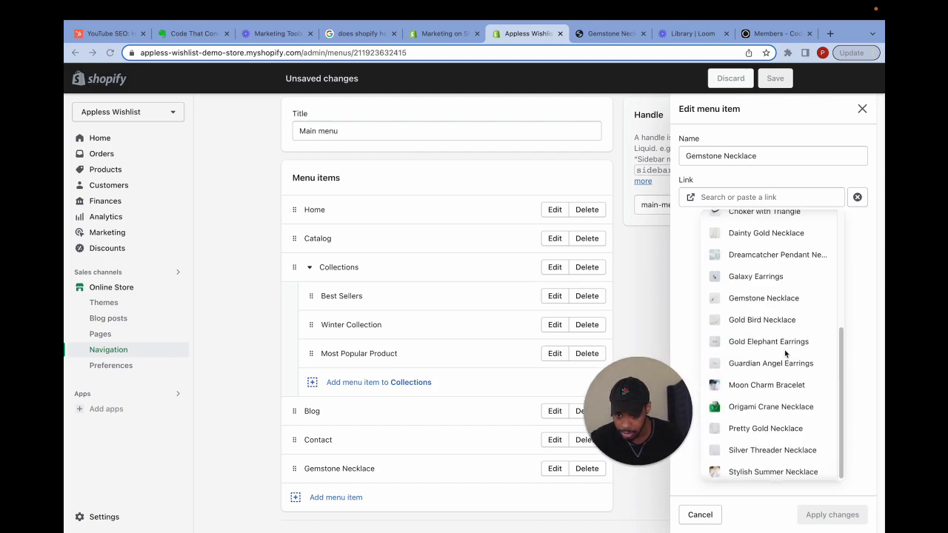
pyautogui.click(783, 299)
pyautogui.moveTo(656, 402); pyautogui.dragTo(794, 408)
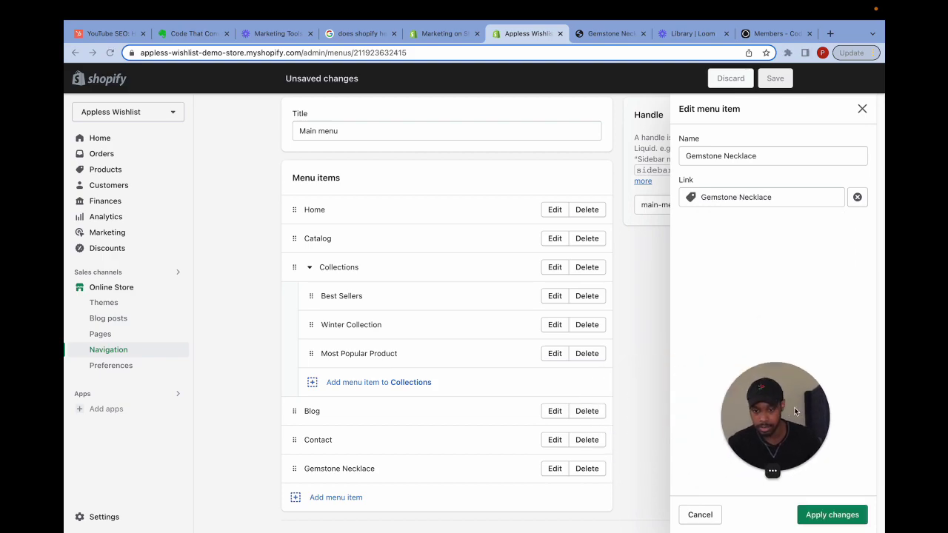
pyautogui.click(837, 514)
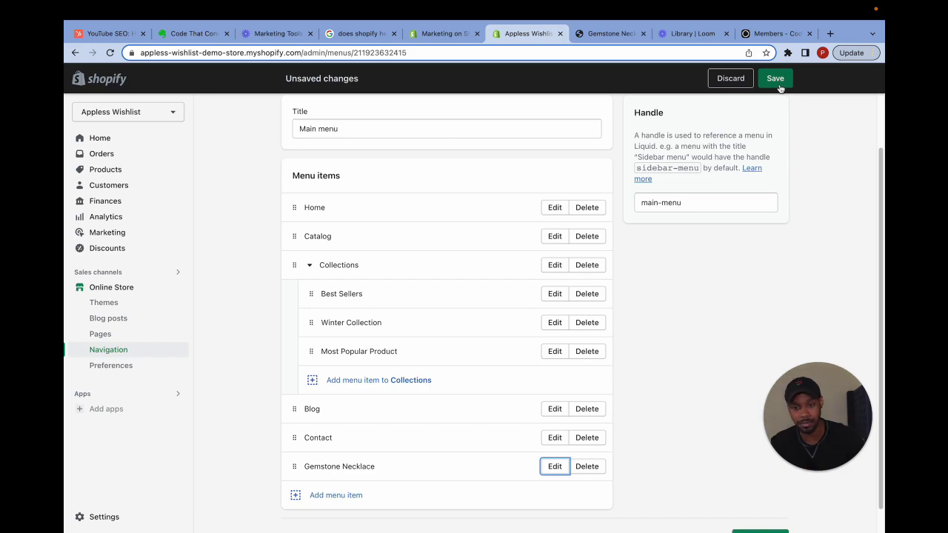
pyautogui.click(775, 78)
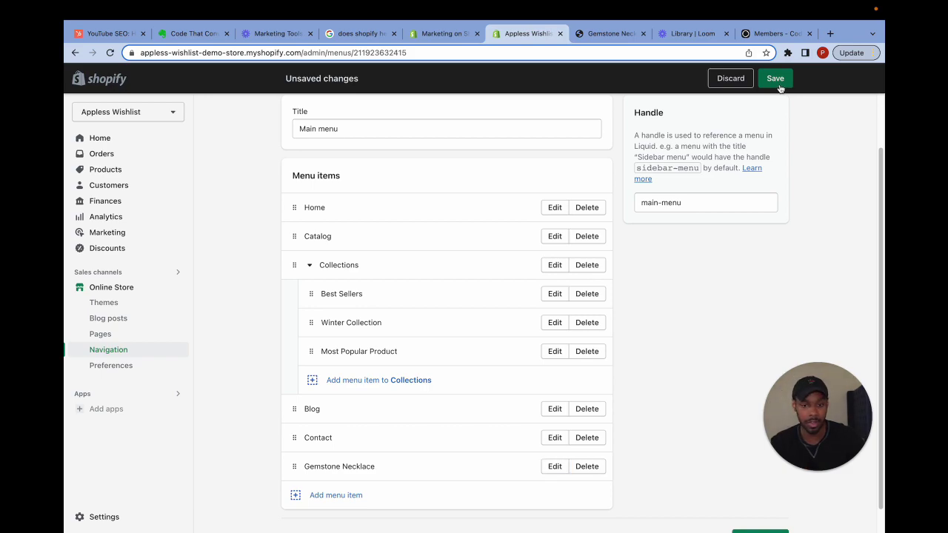
# Step: Reload the storefront and test the Gemstone Necklace navigation link from the home page, returning to the home page at the end
pyautogui.click(596, 34)
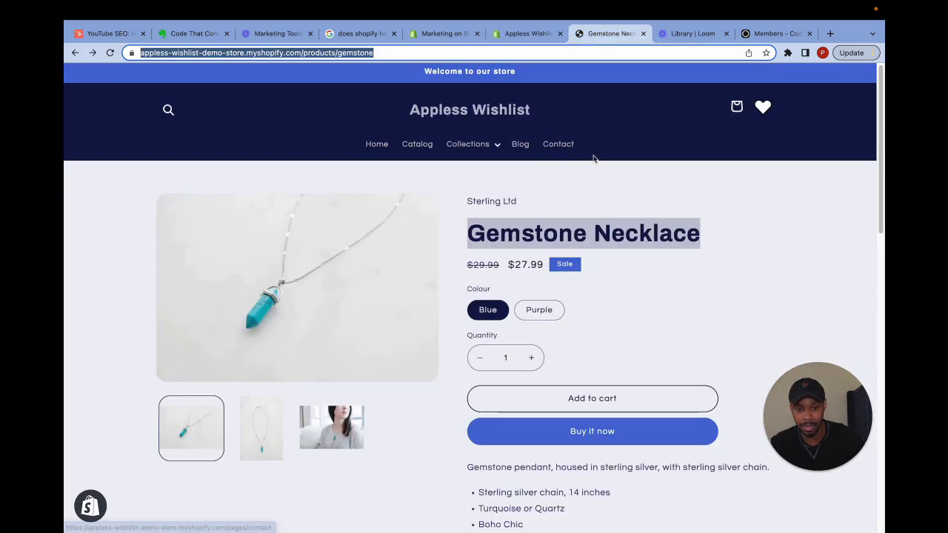
pyautogui.click(110, 55)
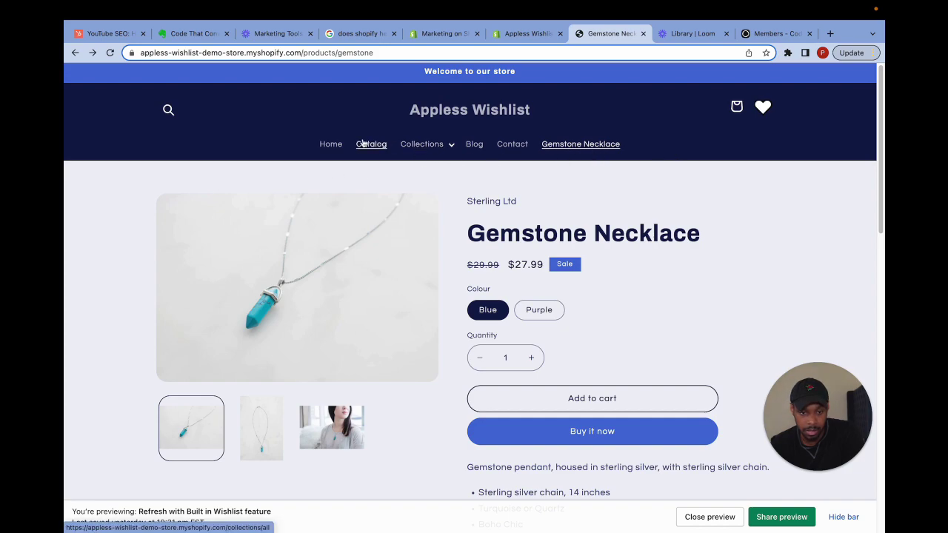
pyautogui.click(344, 150)
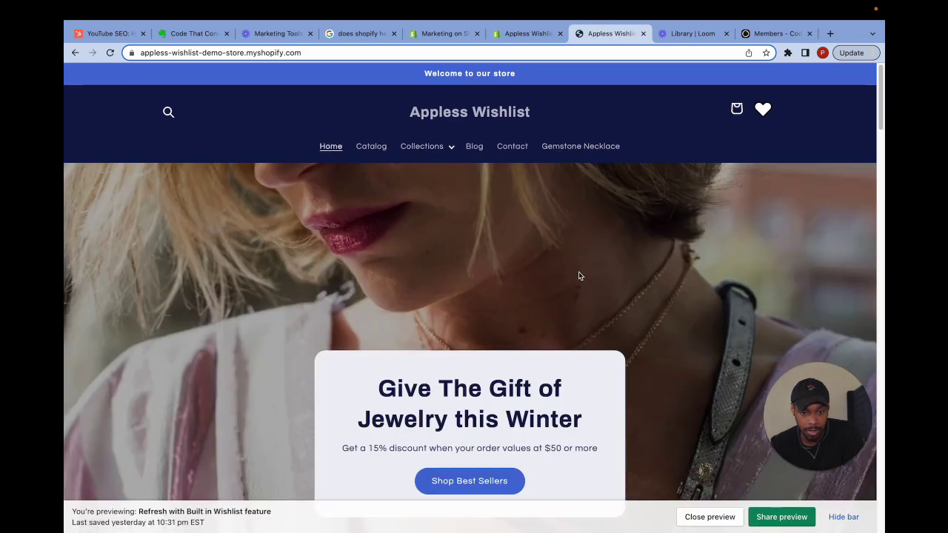
pyautogui.click(598, 148)
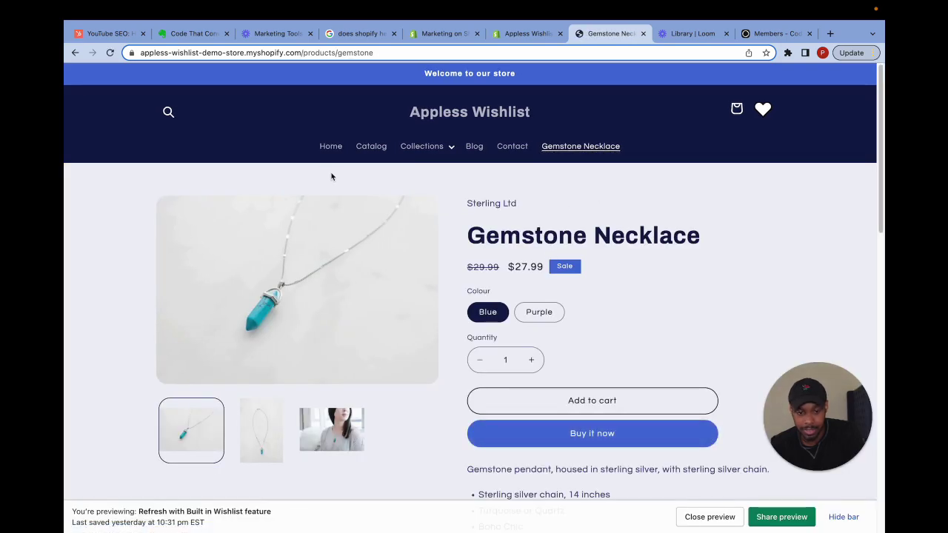
pyautogui.click(326, 147)
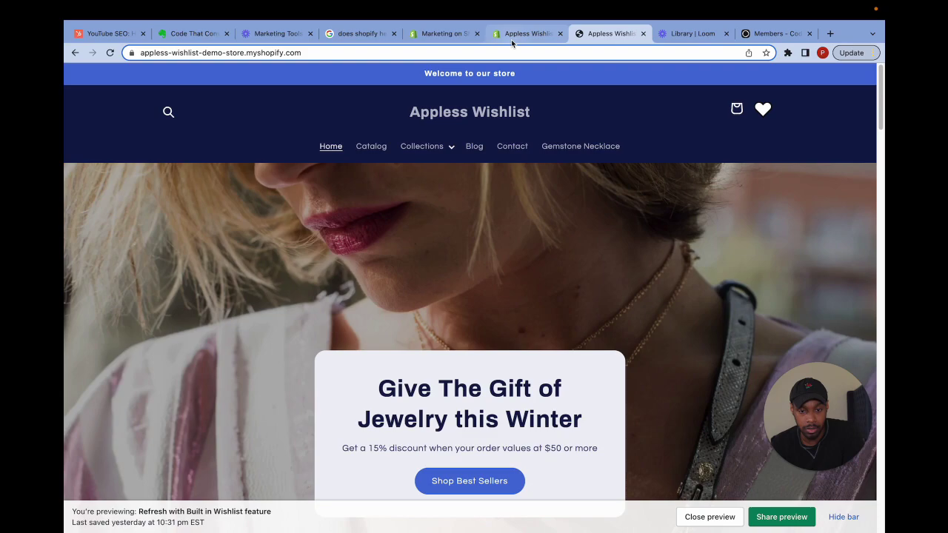
# Step: Return to the main menu editor and nest the Gemstone Necklace item first under Collections and after that under Blog
pyautogui.click(522, 34)
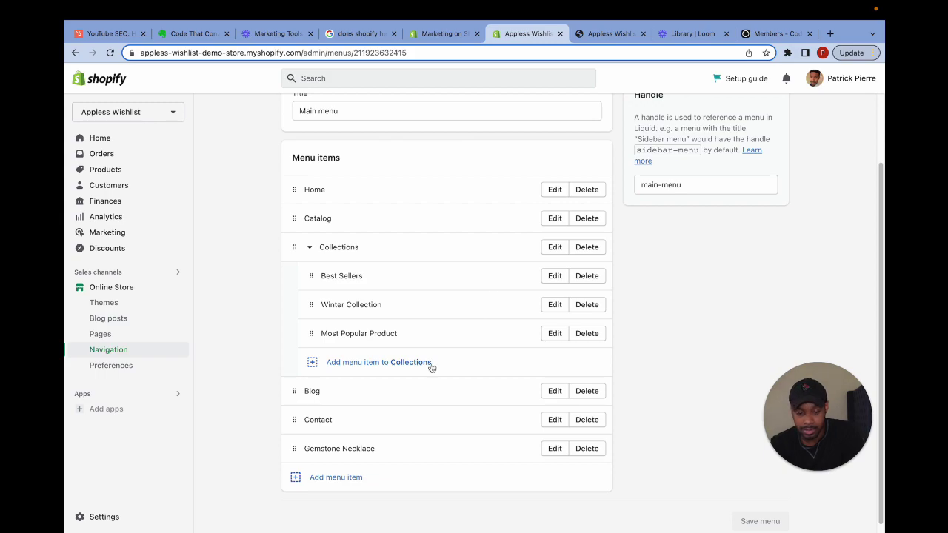
pyautogui.moveTo(294, 450); pyautogui.dragTo(378, 292)
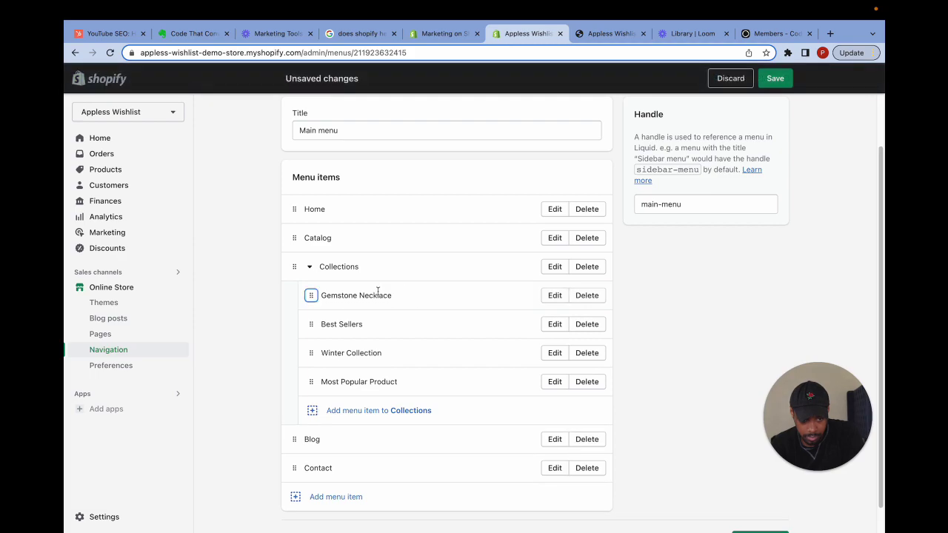
pyautogui.moveTo(311, 294); pyautogui.dragTo(355, 434)
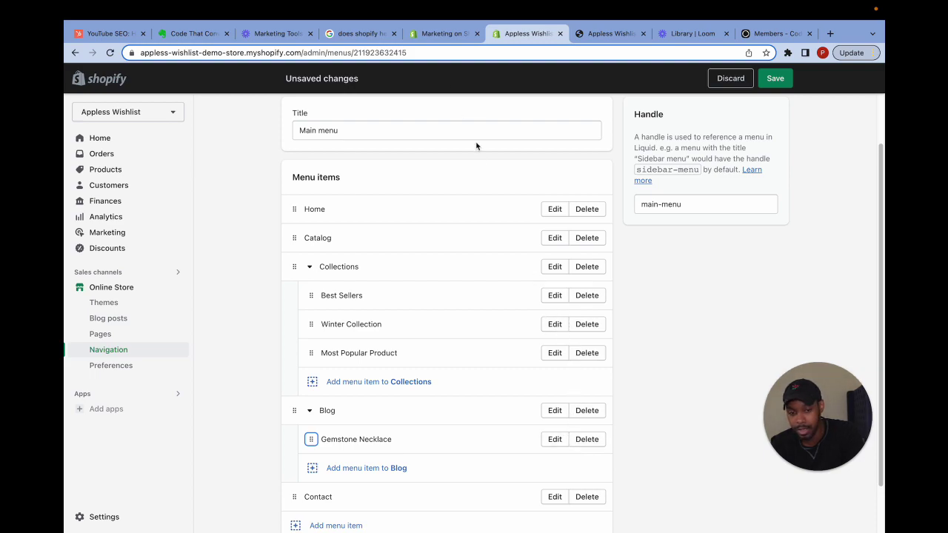
# Step: Remove the Gemstone Necklace item nested under Blog and save the main menu
pyautogui.click(587, 439)
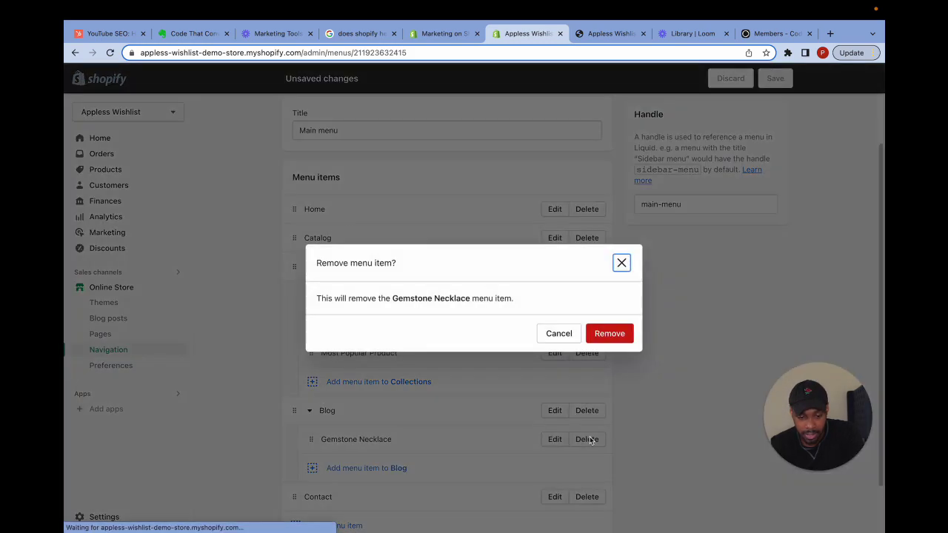
pyautogui.click(602, 336)
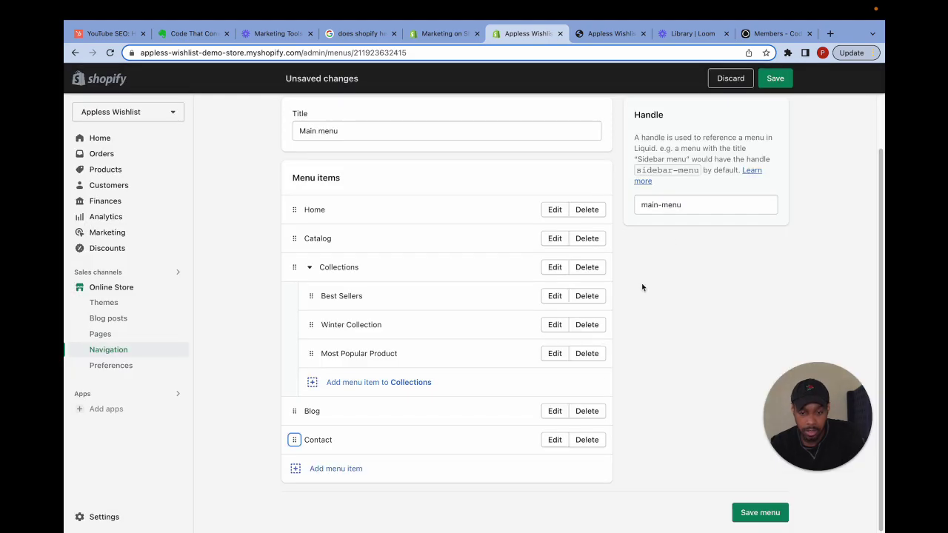
pyautogui.click(782, 79)
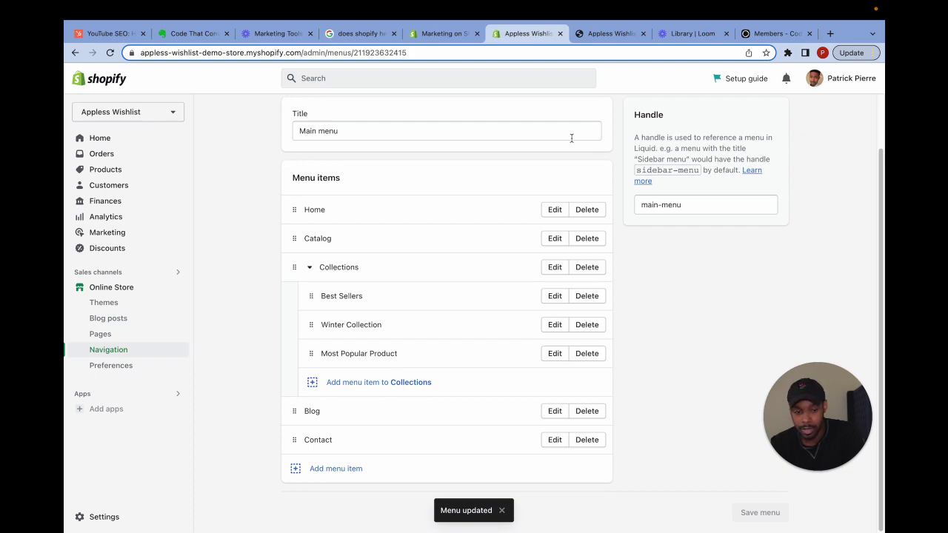
# Step: Close the storefront preview page and return to the main menu in the store admin
pyautogui.click(603, 39)
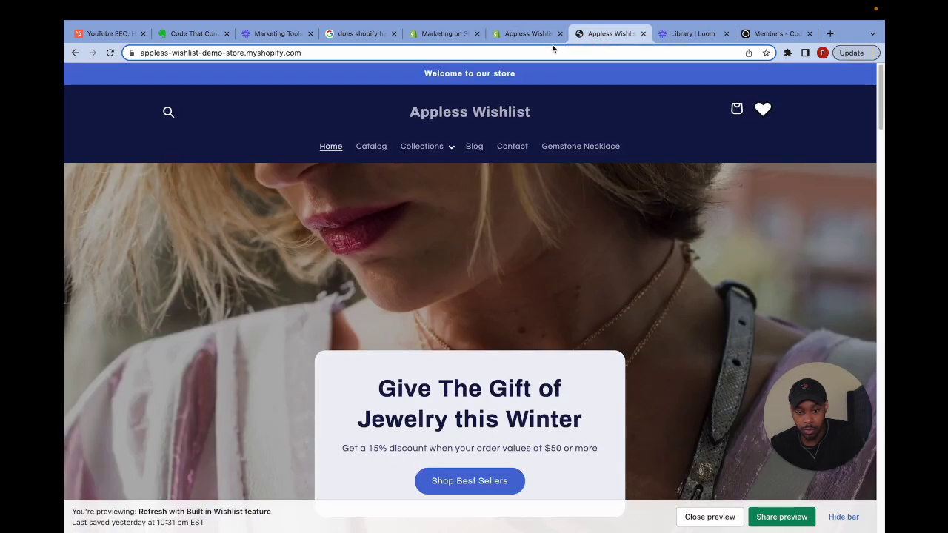
pyautogui.click(538, 38)
pyautogui.click(615, 35)
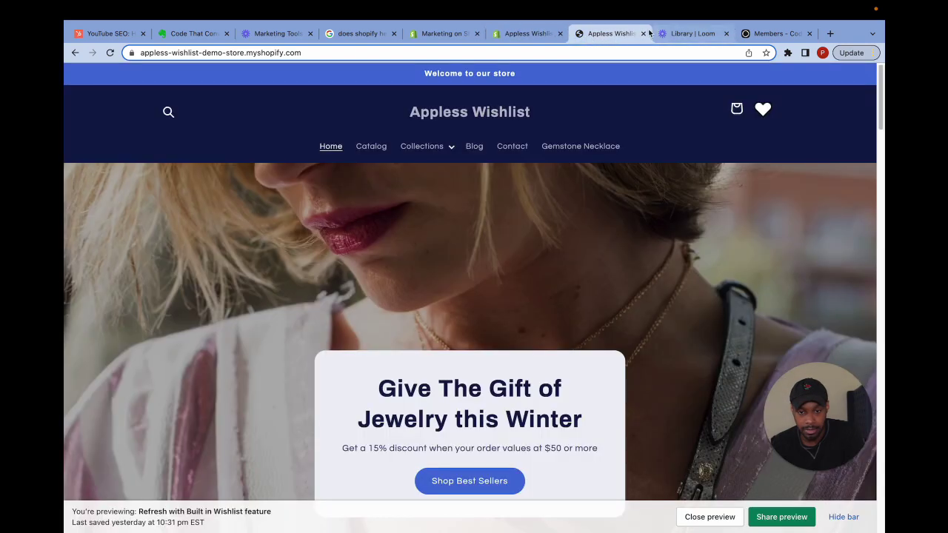
pyautogui.click(643, 34)
pyautogui.click(523, 35)
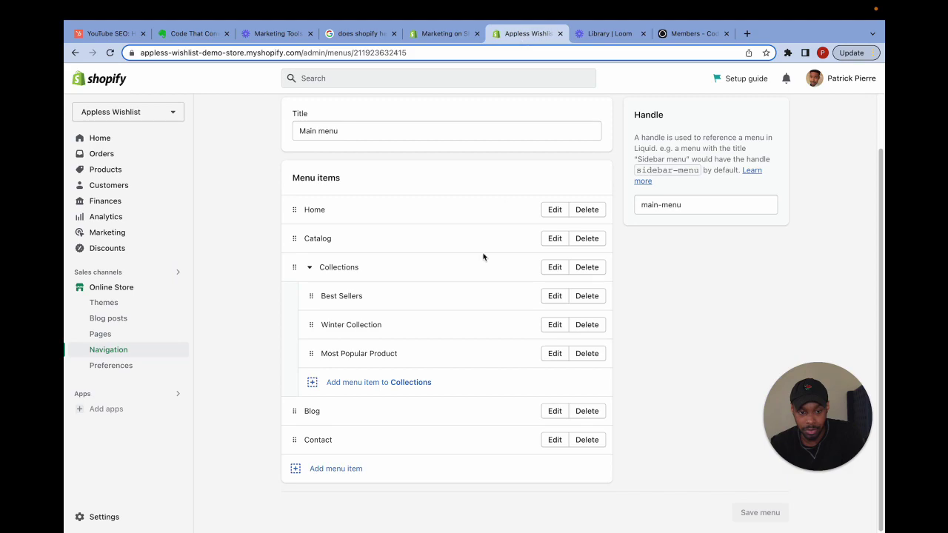
# Step: Open the current theme, Refresh with Built in Wishlist feature, in the theme editor and look over its home page
pyautogui.click(118, 286)
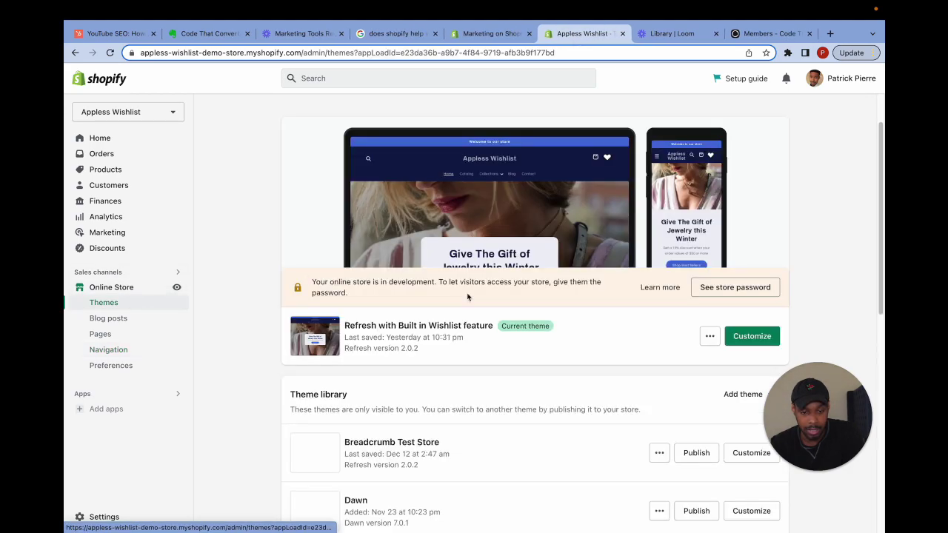
pyautogui.click(752, 336)
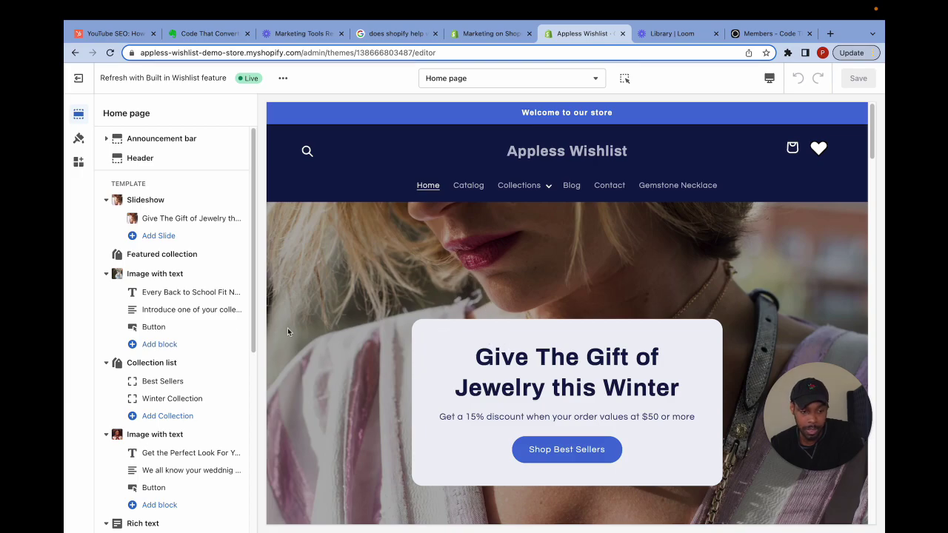
pyautogui.scroll(-20, 378, 303)
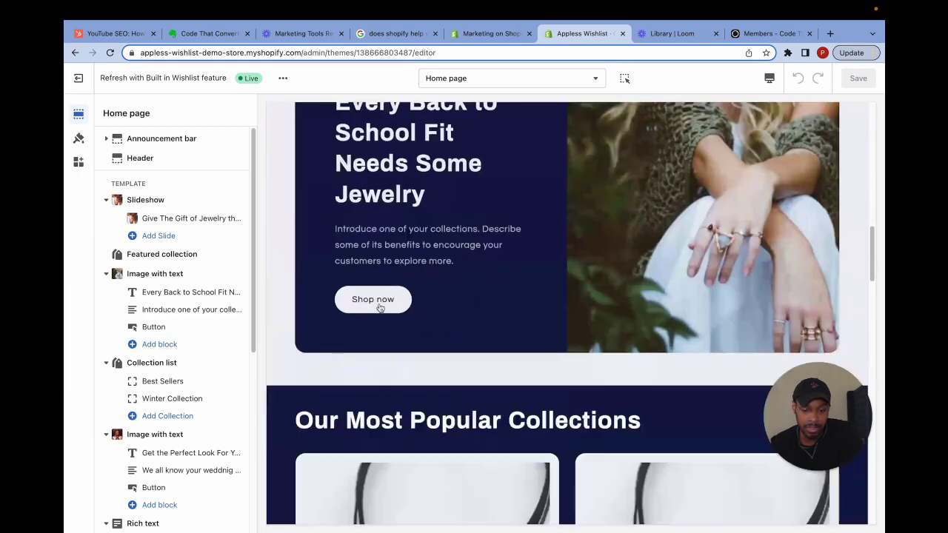
pyautogui.scroll(20, 379, 303)
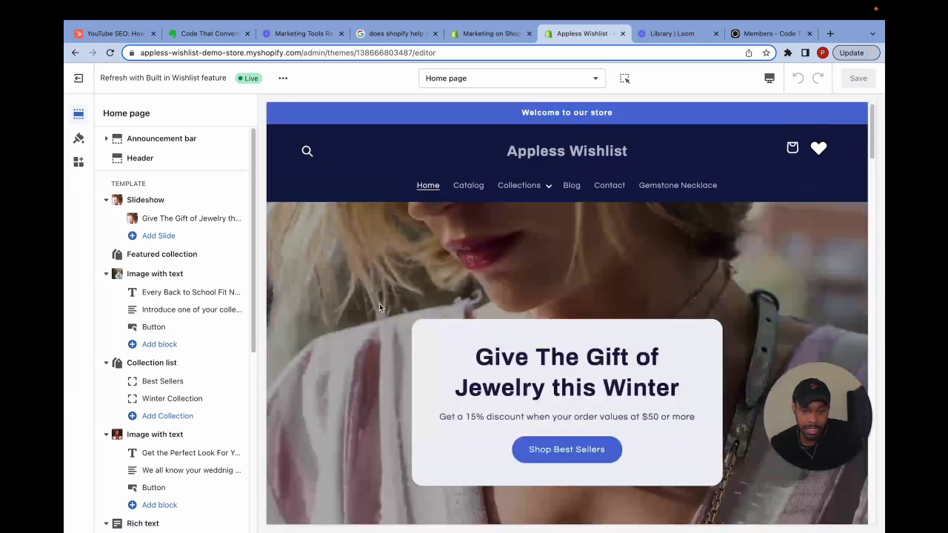
# Step: Switch the theme editor to the Default blog post template and examine its page preview and the Email signup section's settings
pyautogui.click(434, 82)
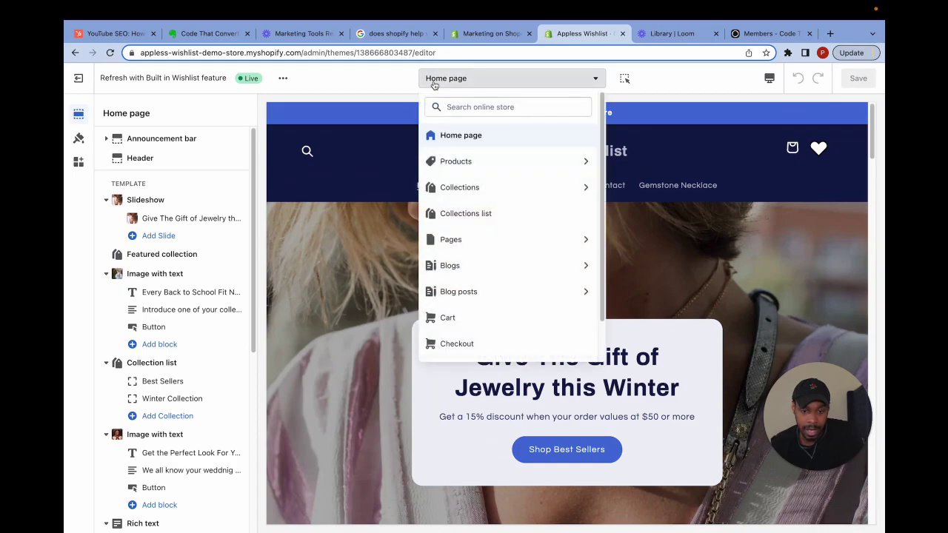
pyautogui.click(473, 299)
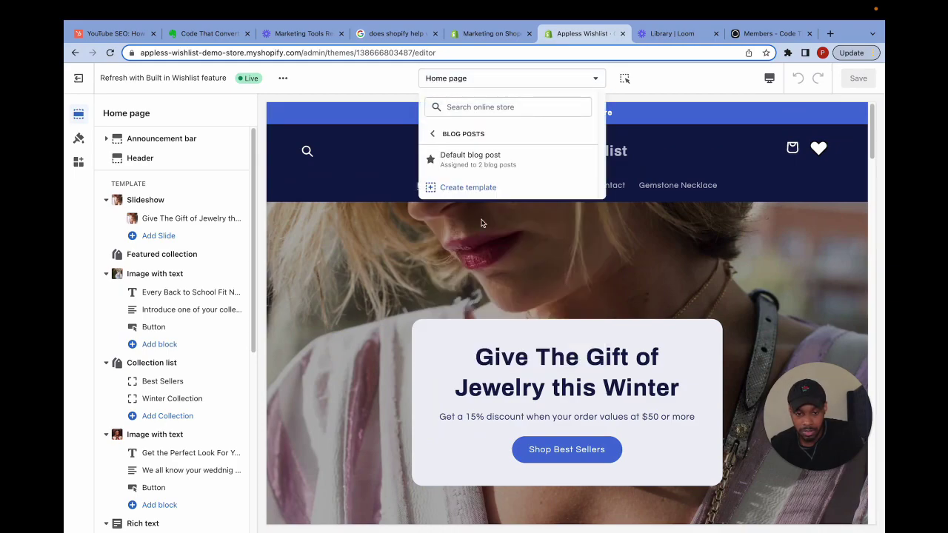
pyautogui.click(486, 162)
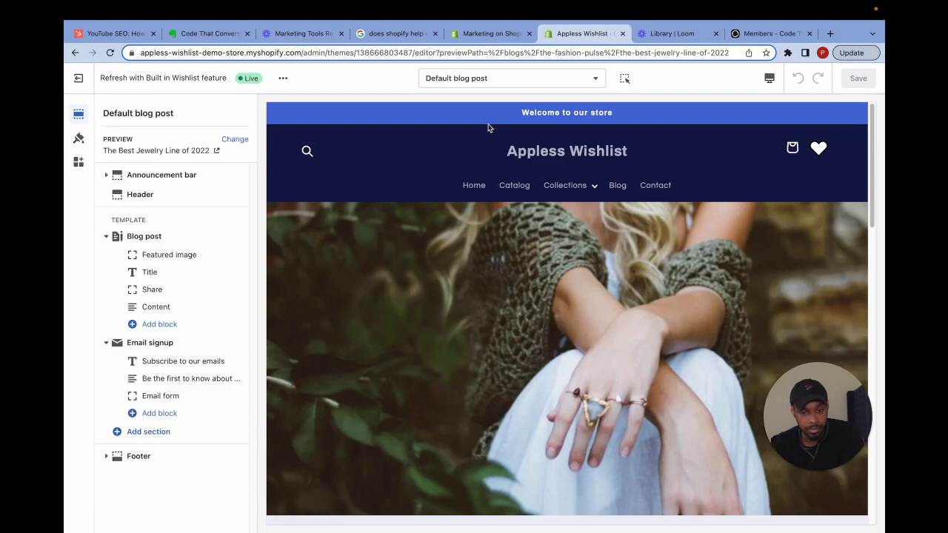
pyautogui.scroll(-15, 651, 360)
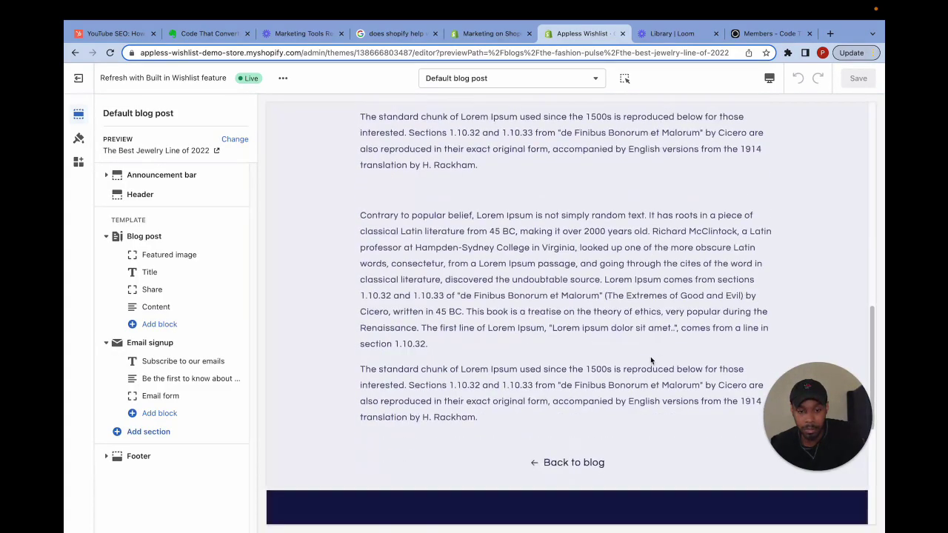
pyautogui.scroll(15, 650, 356)
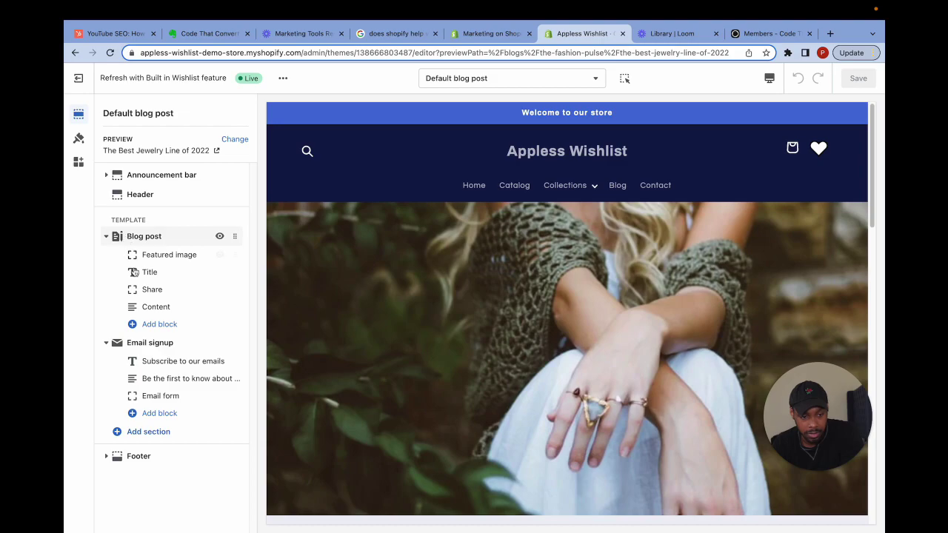
pyautogui.click(140, 343)
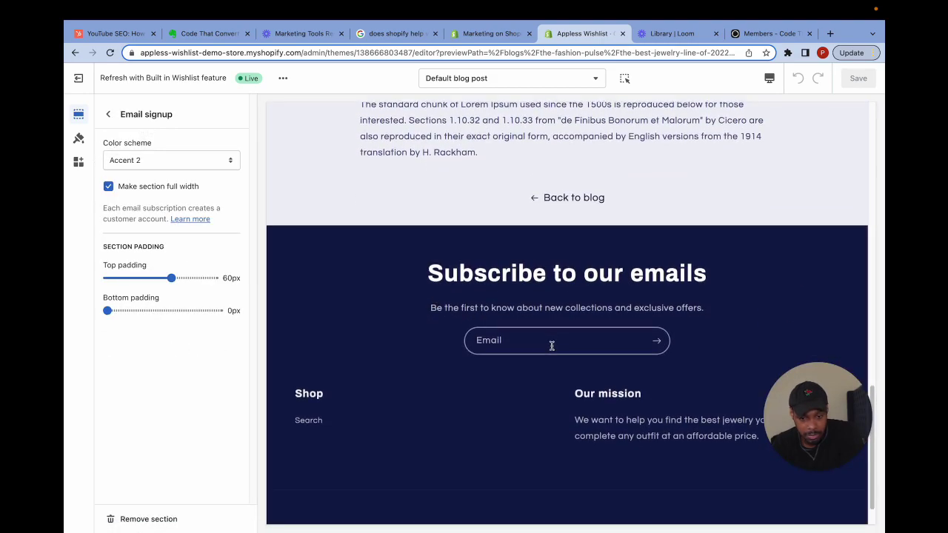
pyautogui.click(108, 114)
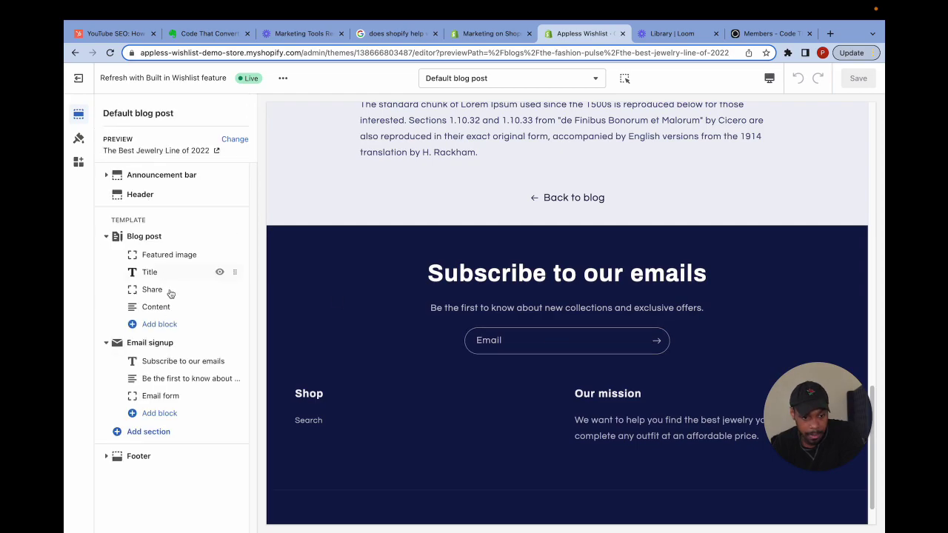
# Step: Add a Rich text section to the blog post template and place it between the Blog post and Email signup sections
pyautogui.scroll(20, 502, 372)
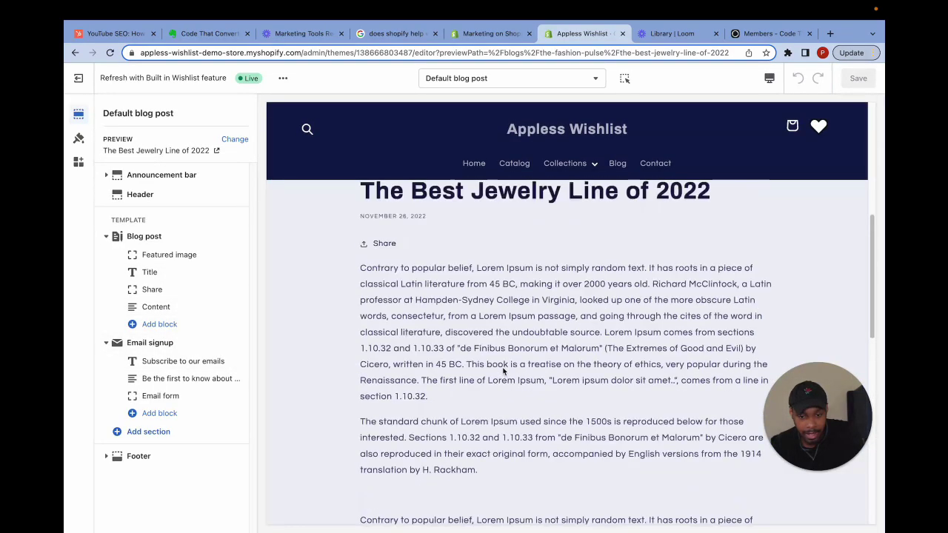
pyautogui.scroll(-5, 502, 372)
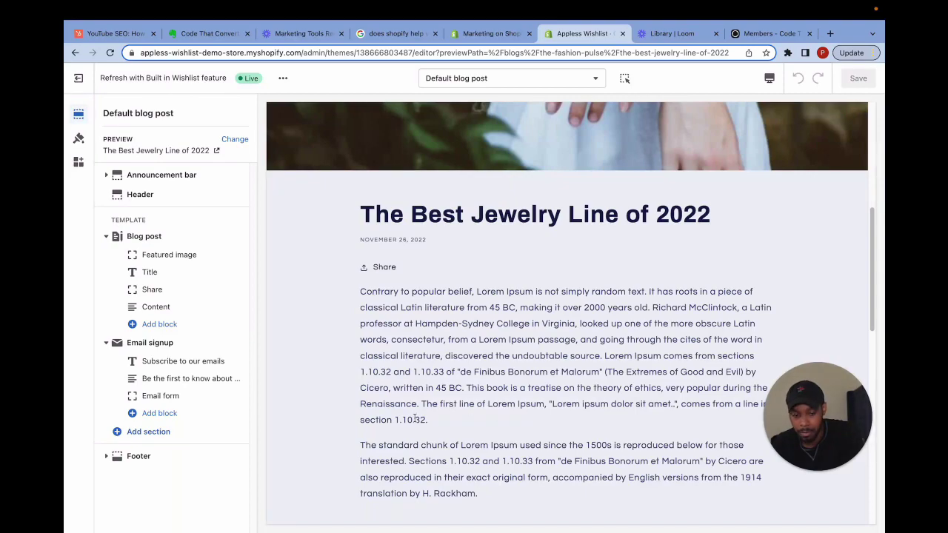
pyautogui.click(148, 433)
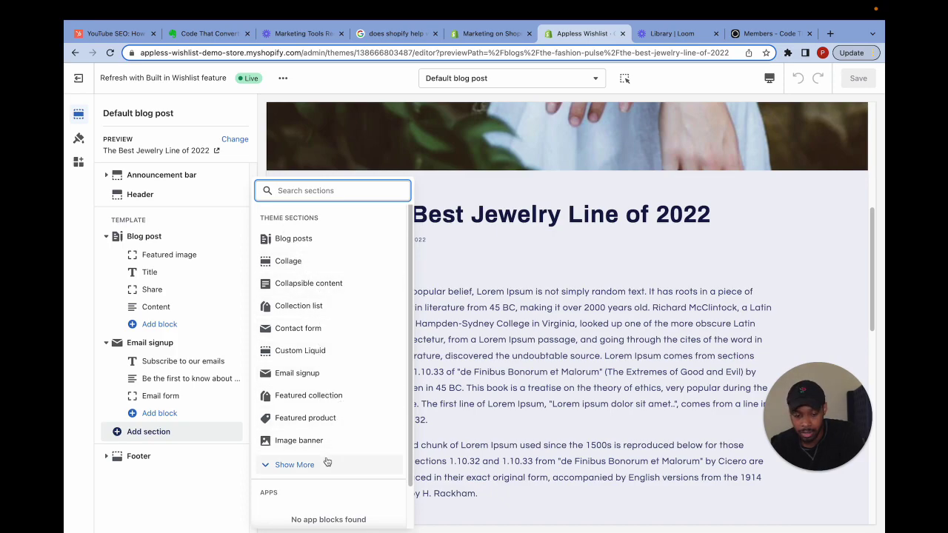
pyautogui.click(299, 462)
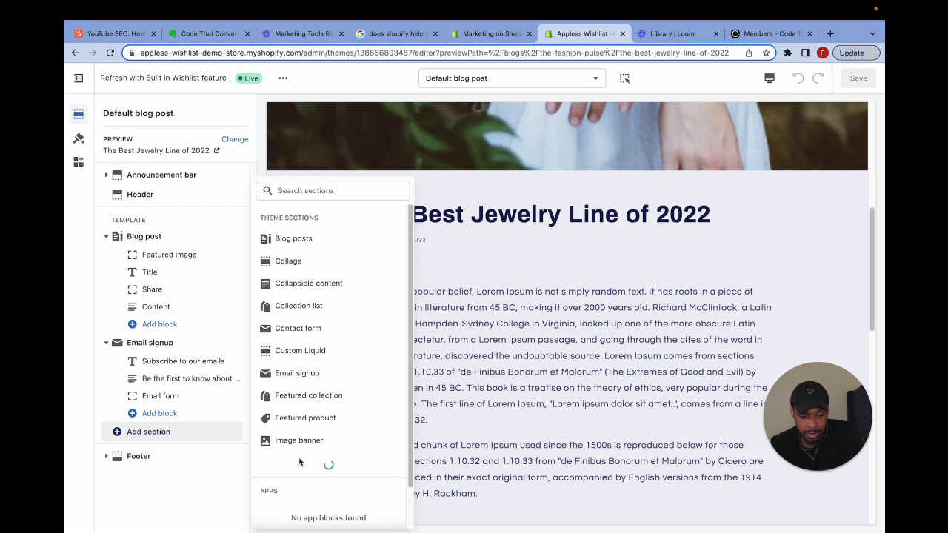
pyautogui.scroll(-2, 310, 459)
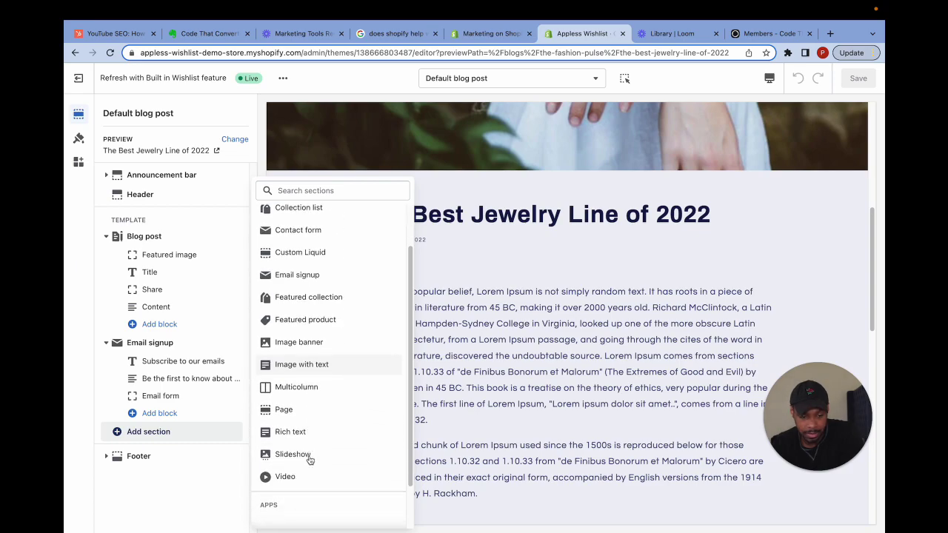
pyautogui.click(291, 432)
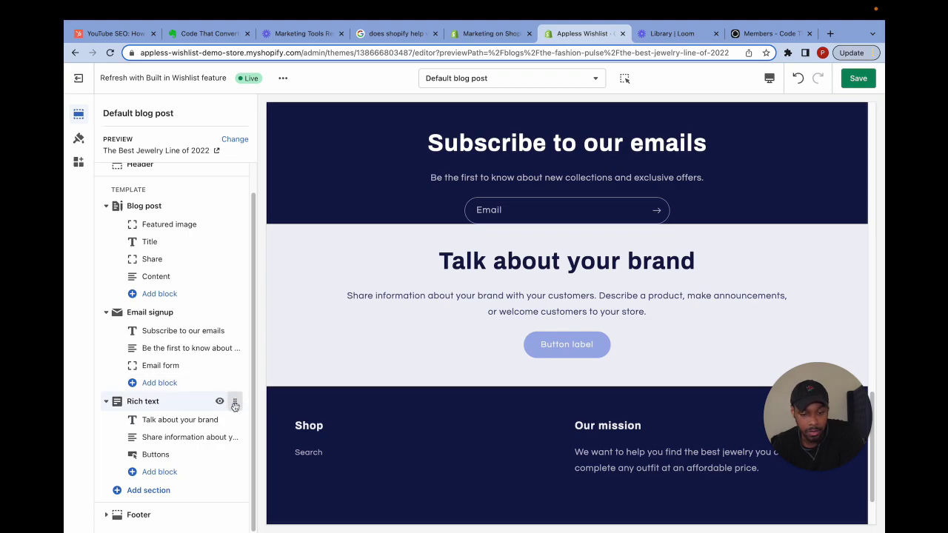
pyautogui.scroll(3, 423, 398)
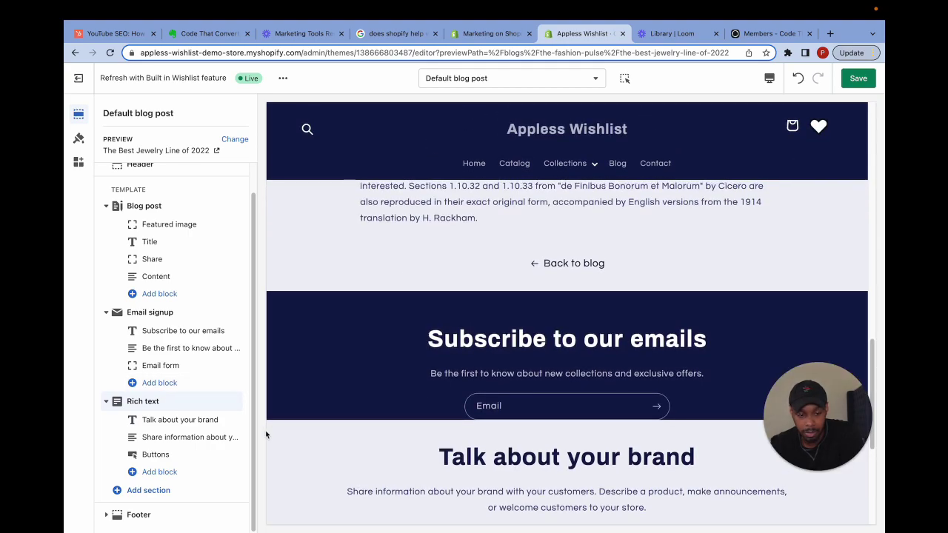
pyautogui.moveTo(238, 400); pyautogui.dragTo(232, 344)
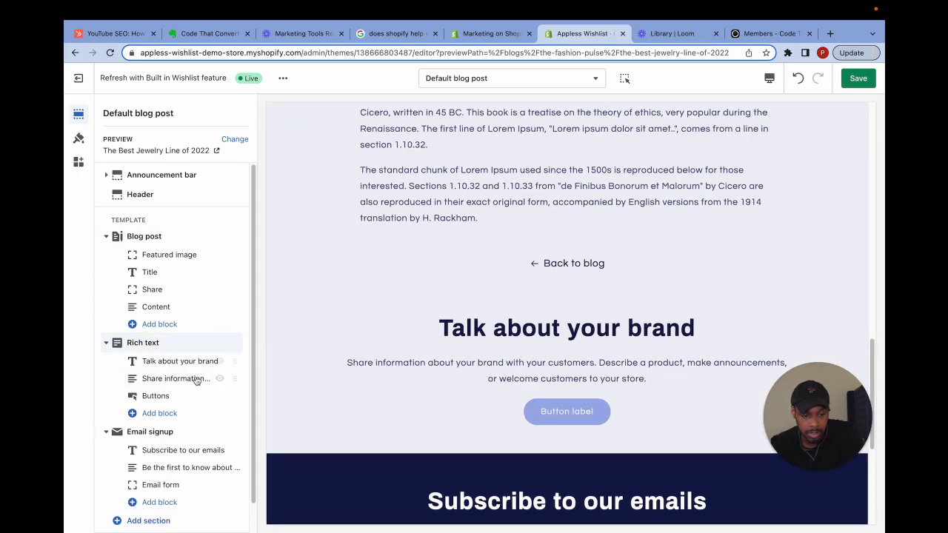
# Step: Change the Rich text section's heading to "Check out our New Offer" and return to the section list
pyautogui.click(200, 361)
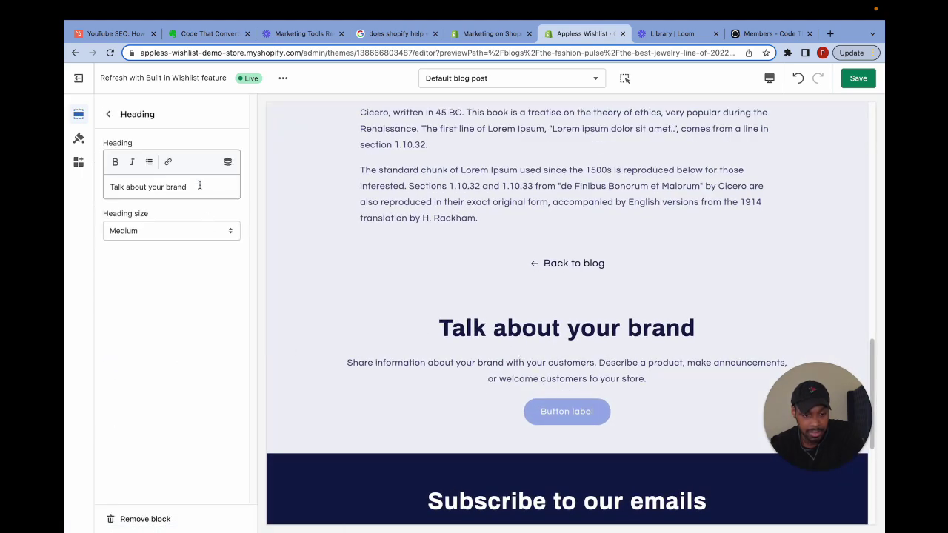
pyautogui.moveTo(199, 185); pyautogui.dragTo(108, 185)
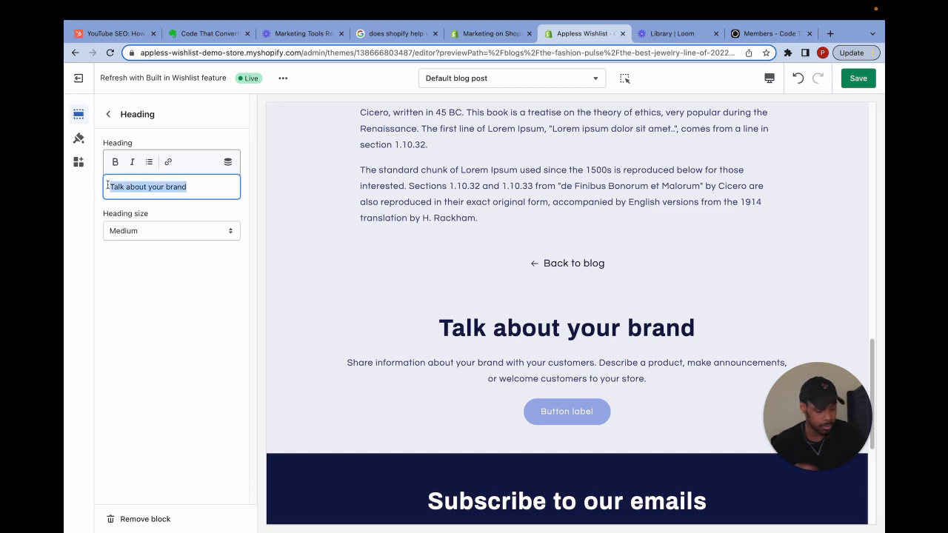
pyautogui.press('BackSpace')
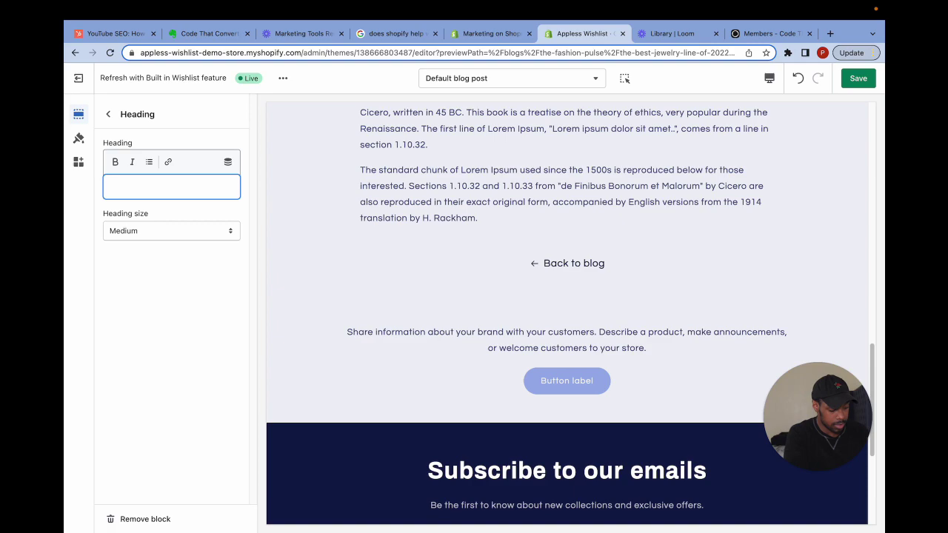
pyautogui.write('Check out our Ne')
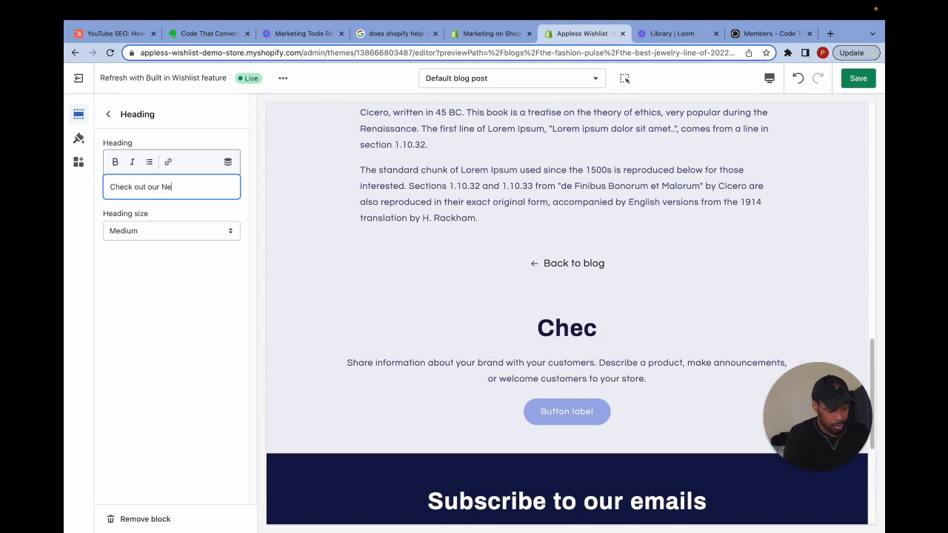
pyautogui.write('w Offr')
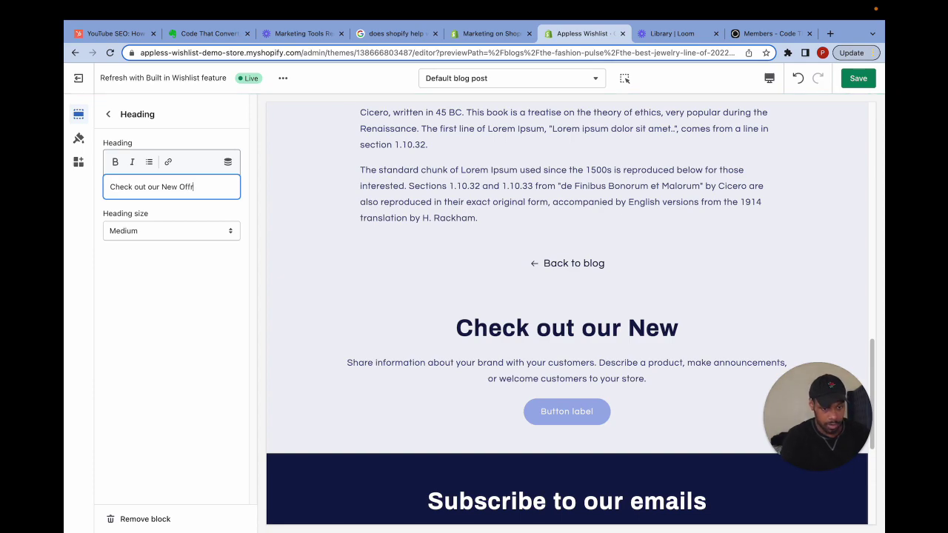
pyautogui.press('BackSpace')
pyautogui.write('er')
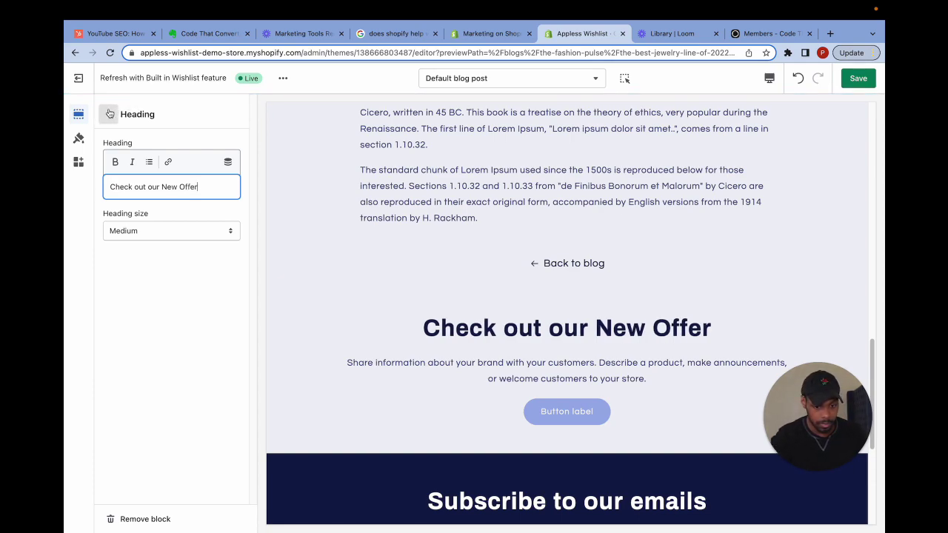
pyautogui.click(108, 113)
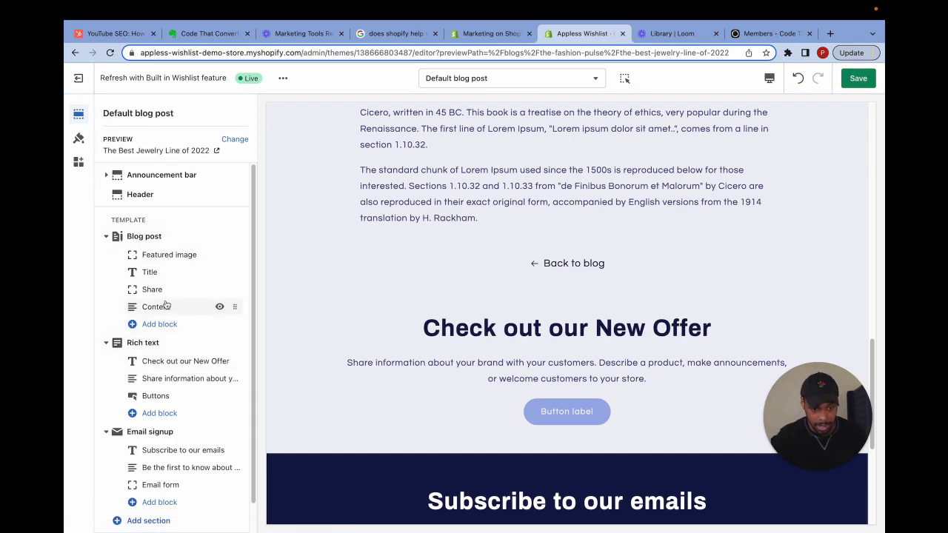
# Step: Set the first button label in the Rich text section's Buttons block to "Grab Your Free Thing"
pyautogui.click(156, 396)
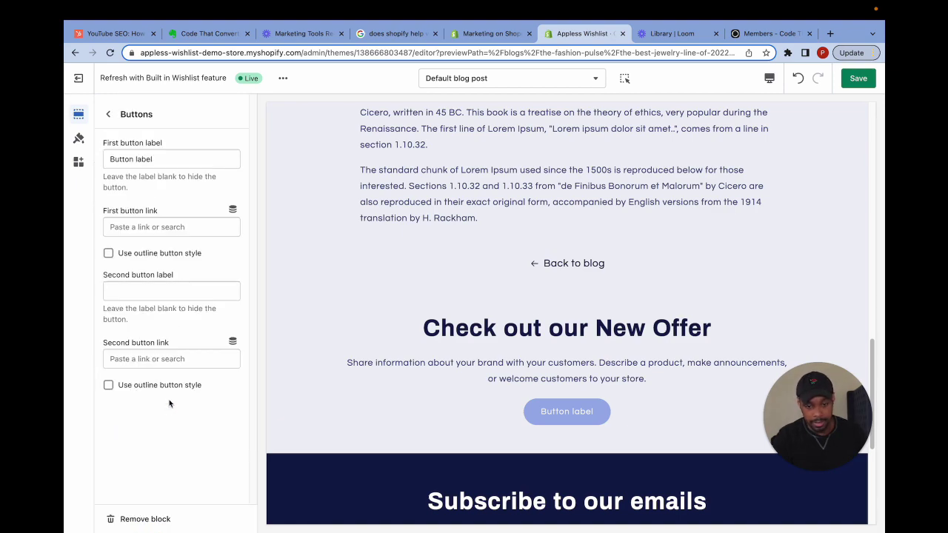
pyautogui.moveTo(153, 164); pyautogui.dragTo(120, 149)
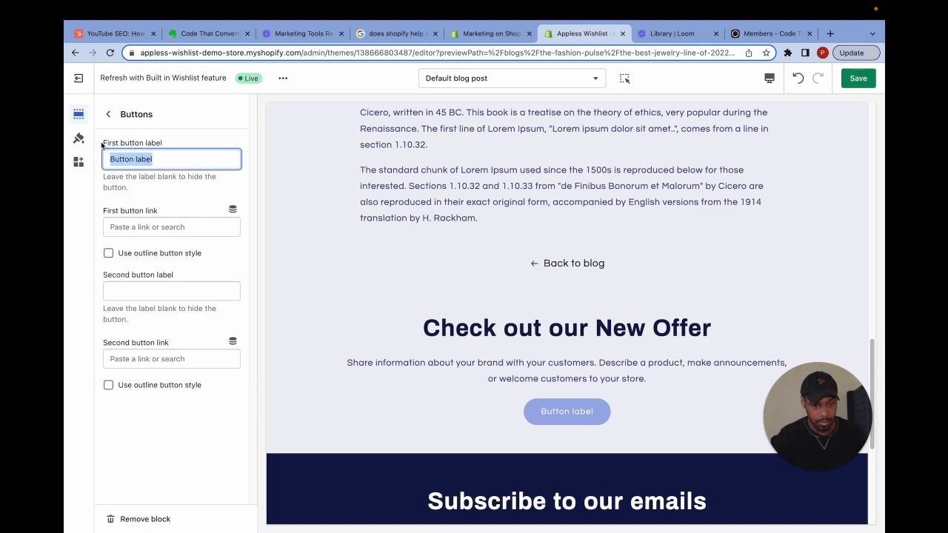
pyautogui.write('Grab ')
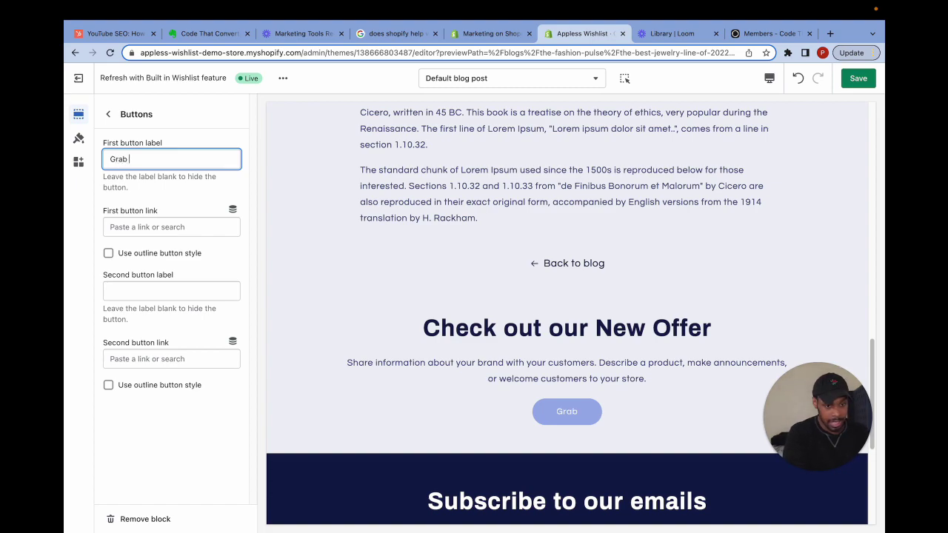
pyautogui.write('Your Free')
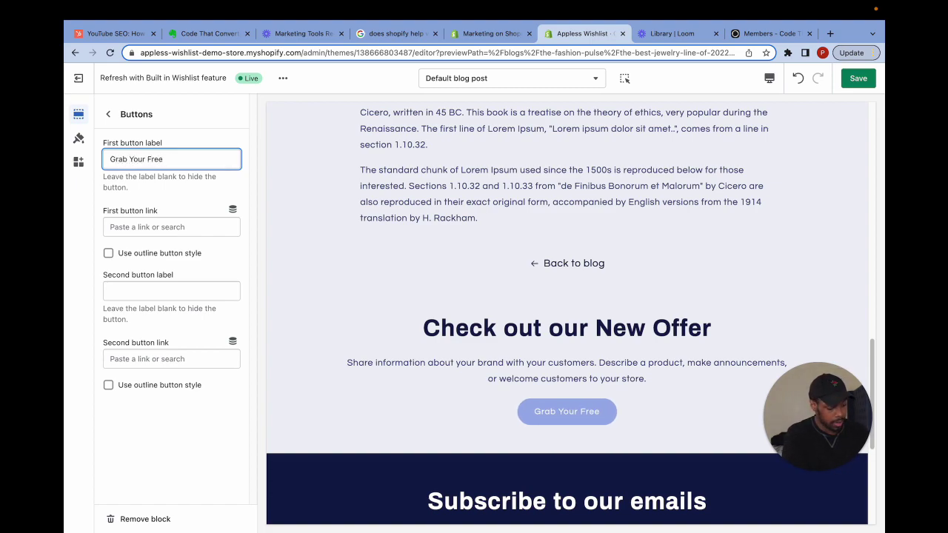
pyautogui.write(' Thing')
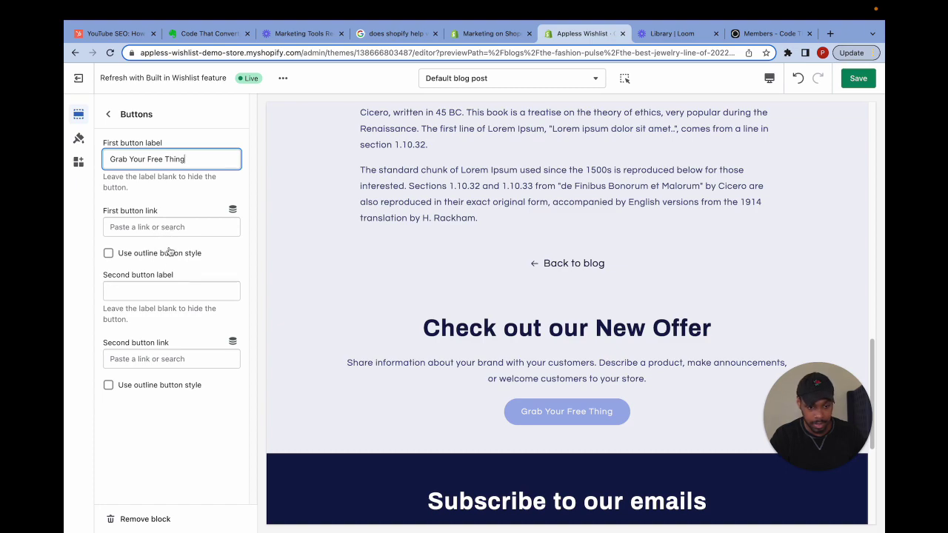
# Step: Try "dfdfdfd" as the second button label and clear it again
pyautogui.click(146, 285)
pyautogui.write('dfdfdfd')
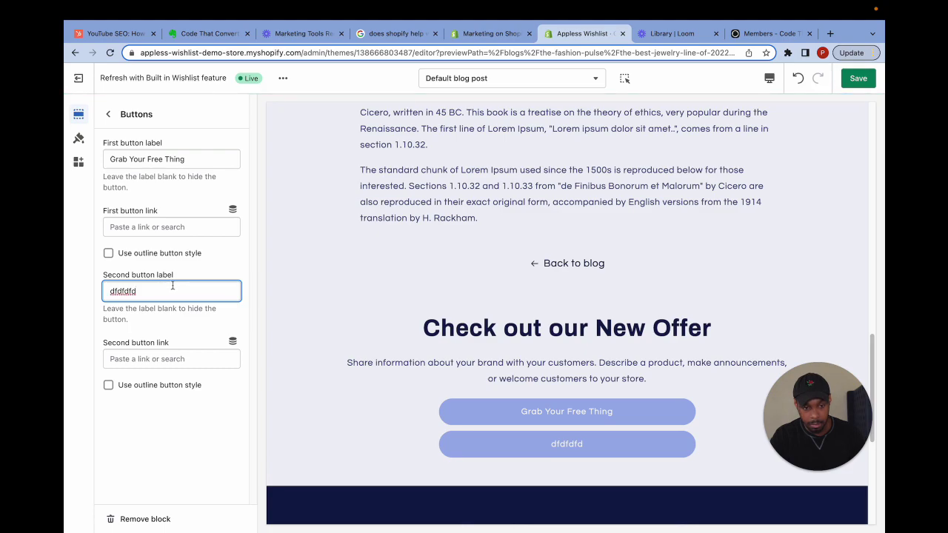
pyautogui.moveTo(159, 291); pyautogui.dragTo(103, 292)
pyautogui.press('BackSpace')
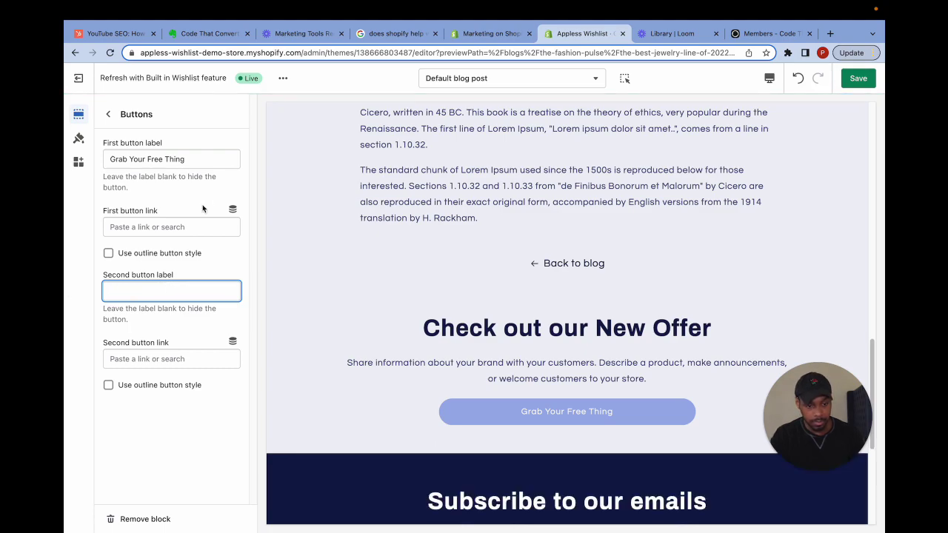
# Step: Link the first button to the copied Gemstone Necklace URL ending in /products/gemstone and save the template
pyautogui.click(149, 225)
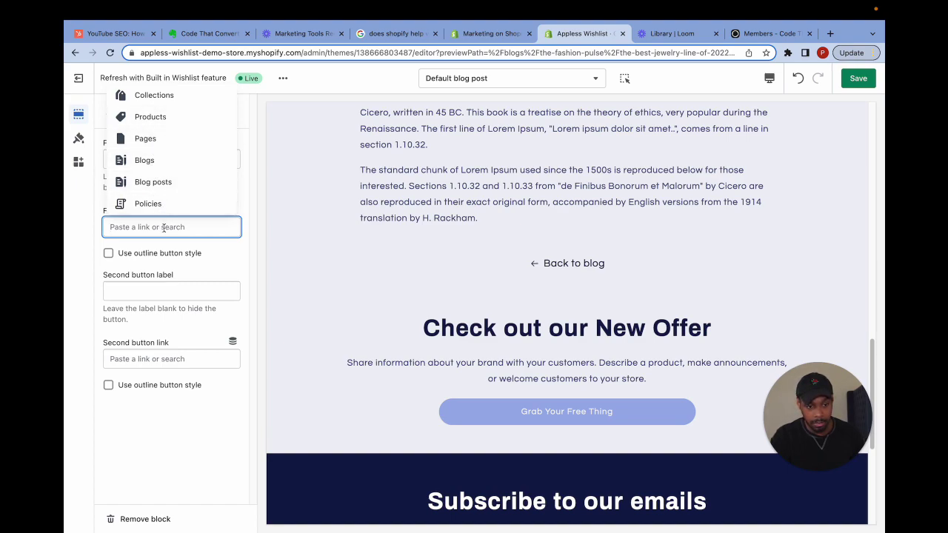
pyautogui.press('super+v')
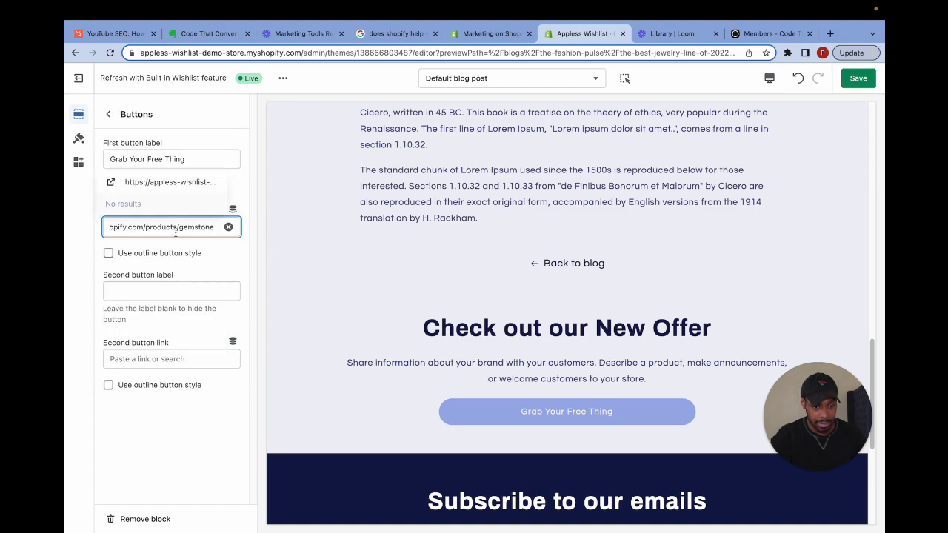
pyautogui.click(173, 185)
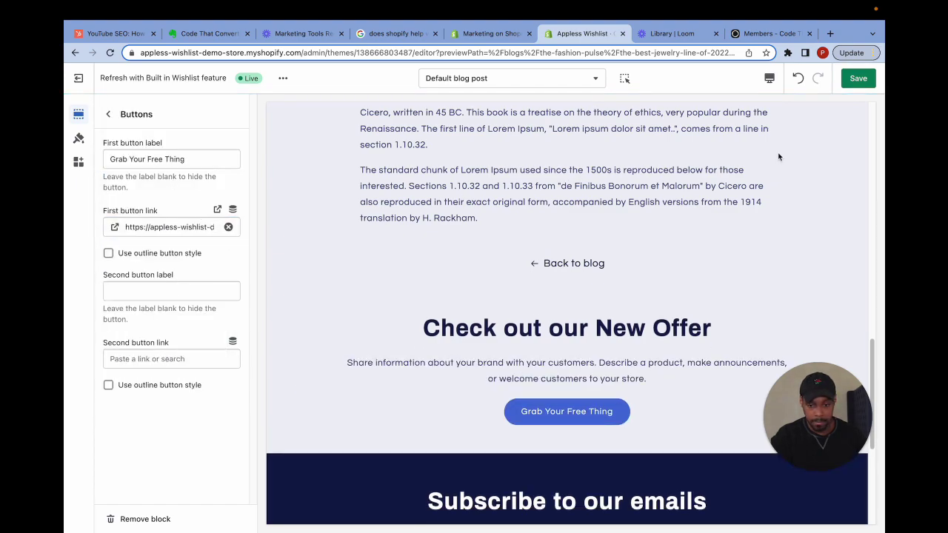
pyautogui.click(858, 77)
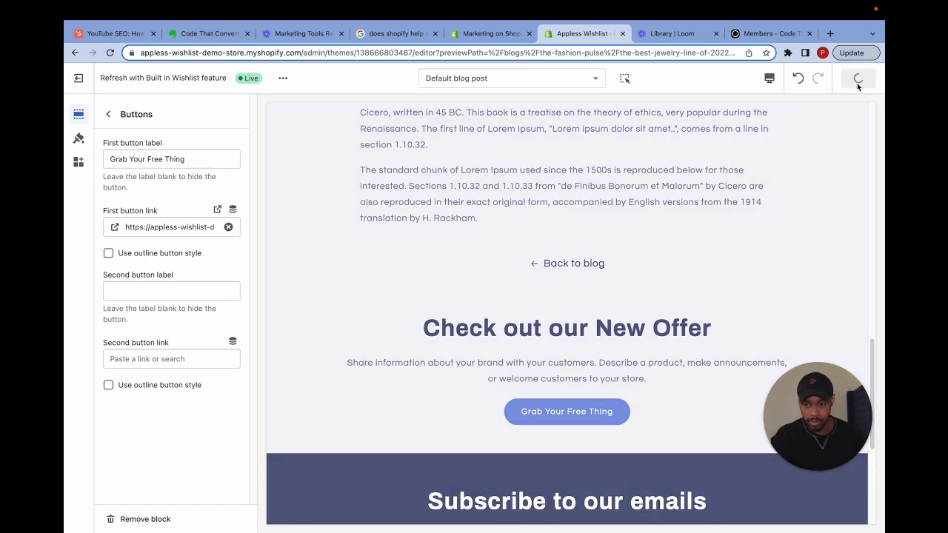
# Step: View the live store, open the blog post The Best Jewelry Line of 2022 and check the offer section below it
pyautogui.rightClick(291, 83)
pyautogui.click(288, 81)
pyautogui.click(284, 79)
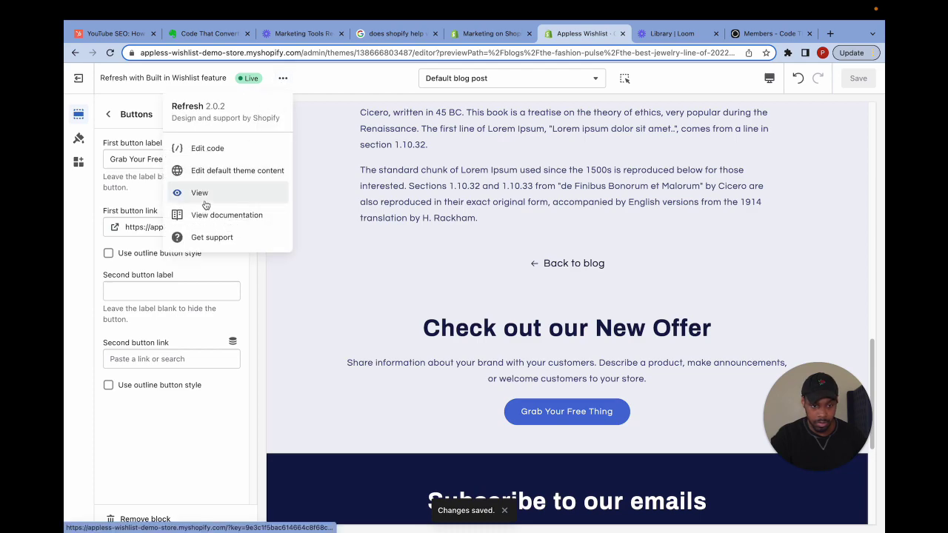
pyautogui.click(200, 194)
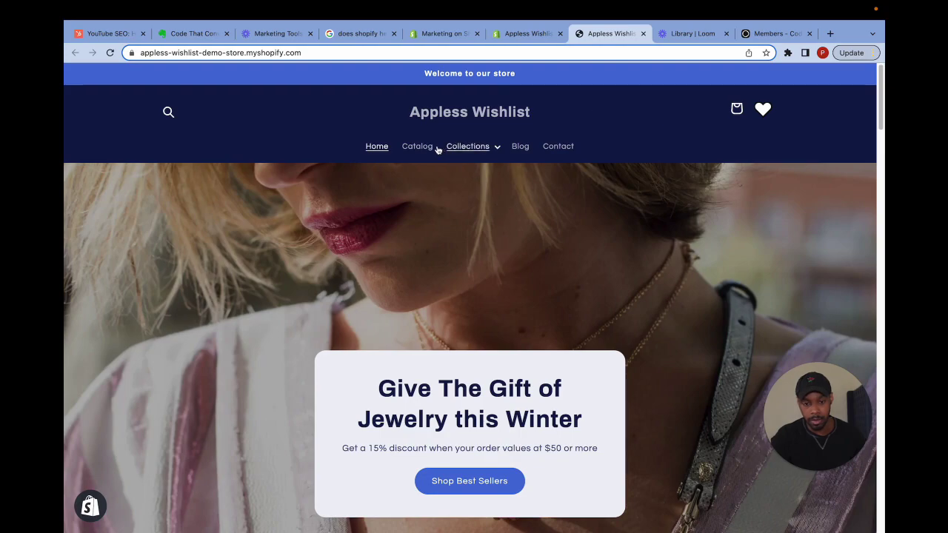
pyautogui.click(521, 147)
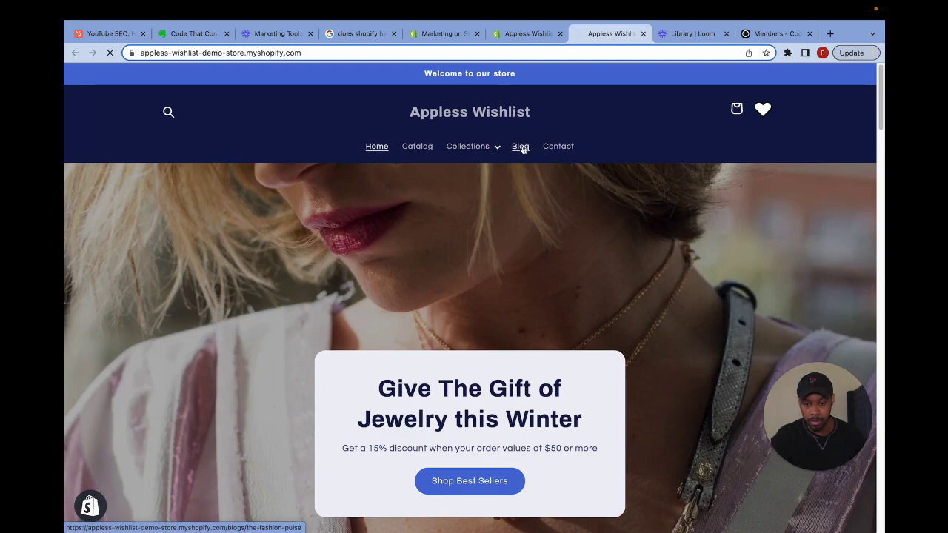
pyautogui.scroll(-3, 451, 330)
pyautogui.click(564, 253)
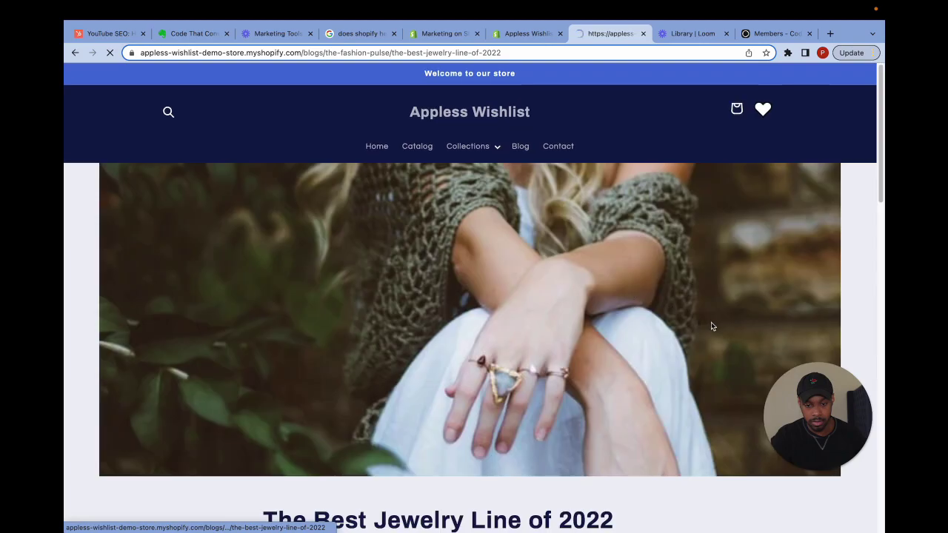
pyautogui.scroll(-20, 673, 337)
pyautogui.scroll(3, 673, 337)
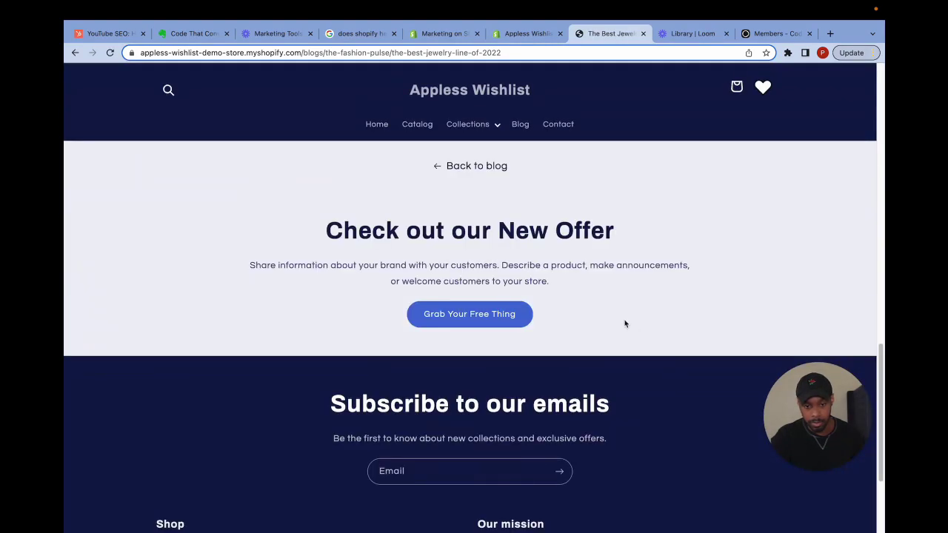
pyautogui.scroll(1, 518, 304)
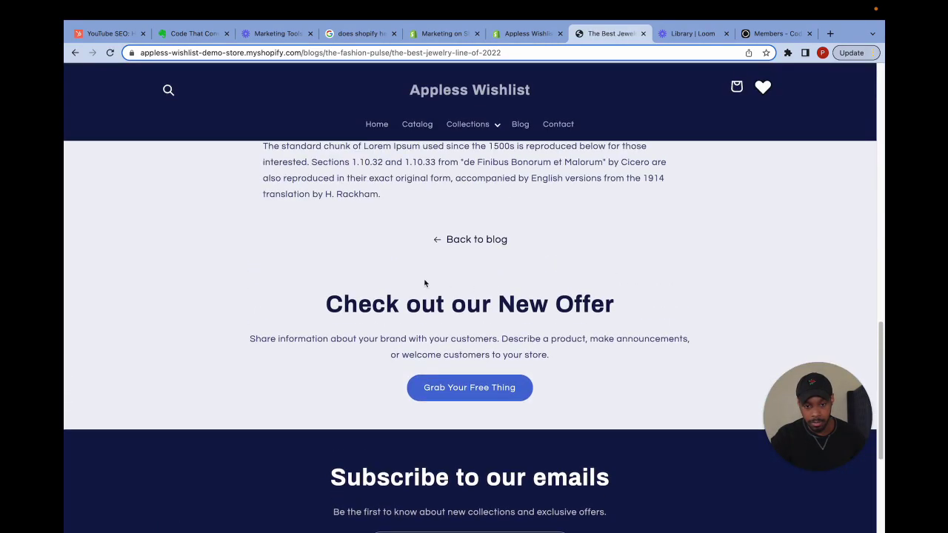
# Step: Test the "Grab Your Free Thing" button on the live post, go back to the post and return to the theme editor
pyautogui.click(482, 397)
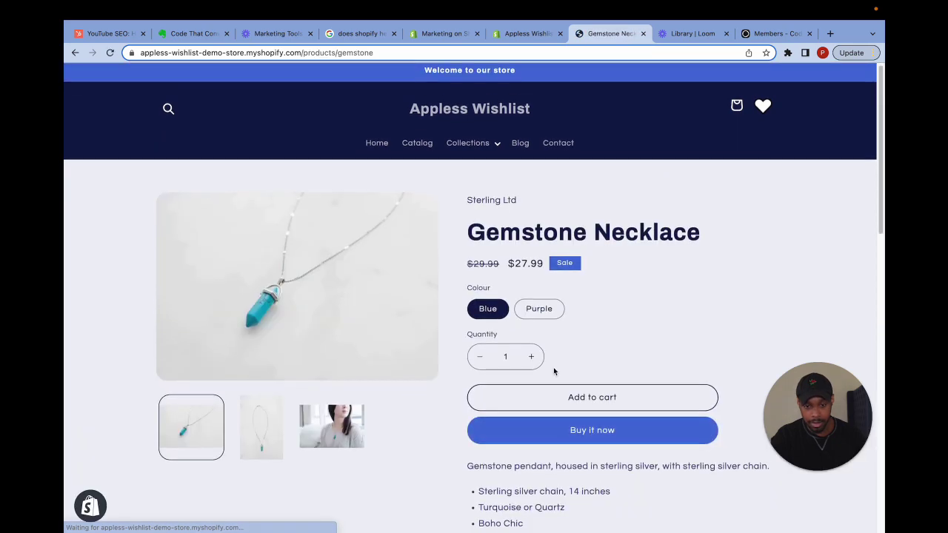
pyautogui.scroll(-3, 554, 370)
pyautogui.scroll(3, 555, 370)
pyautogui.press('super+bracketleft')
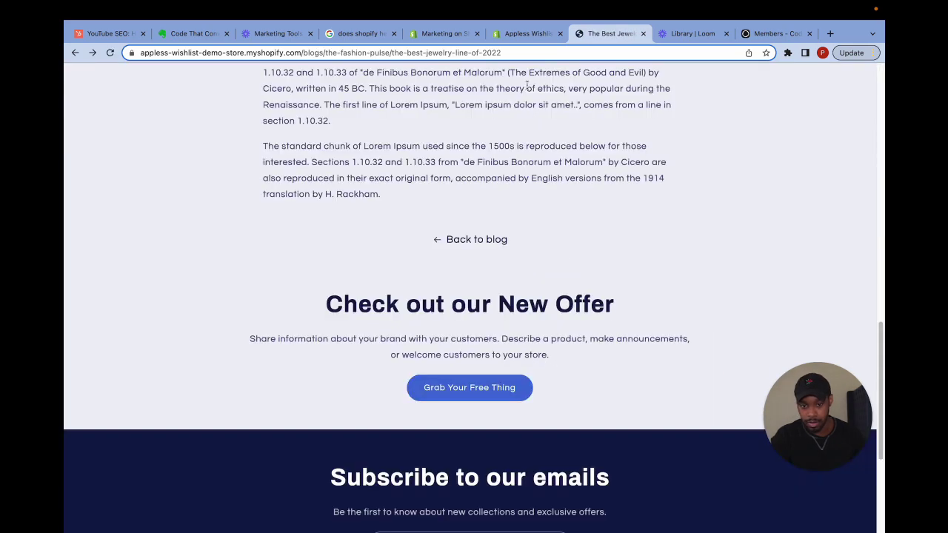
pyautogui.click(518, 33)
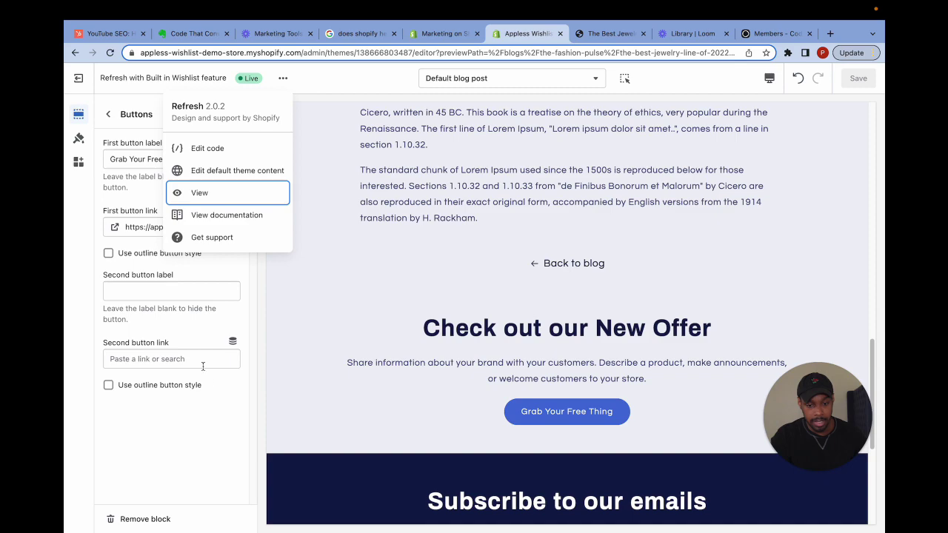
# Step: Remove the Buttons block from the Rich text section of the blog post template
pyautogui.click(388, 403)
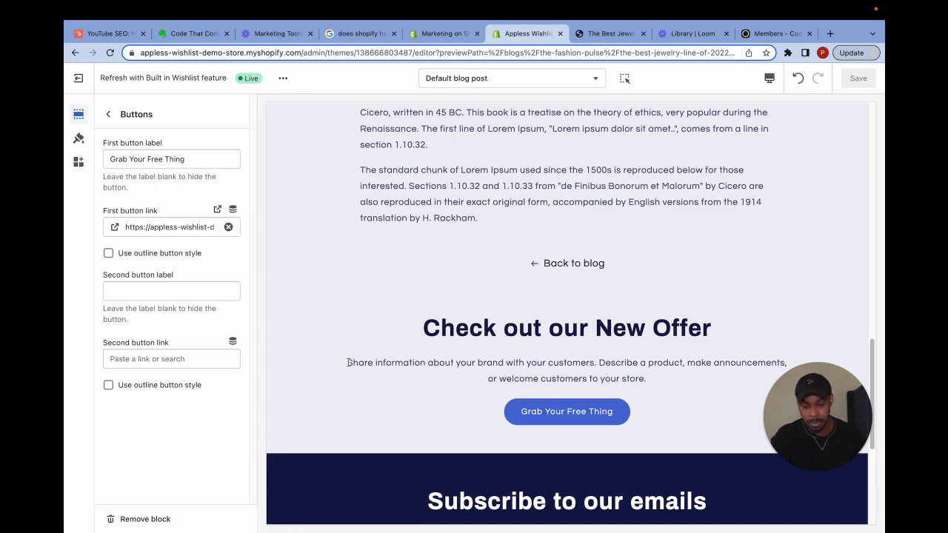
pyautogui.moveTo(347, 362); pyautogui.dragTo(632, 386)
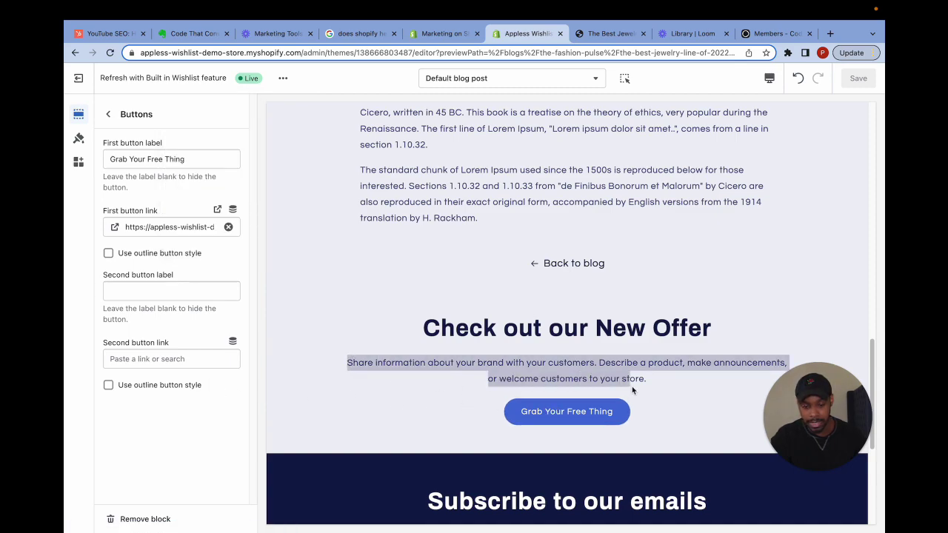
pyautogui.click(108, 114)
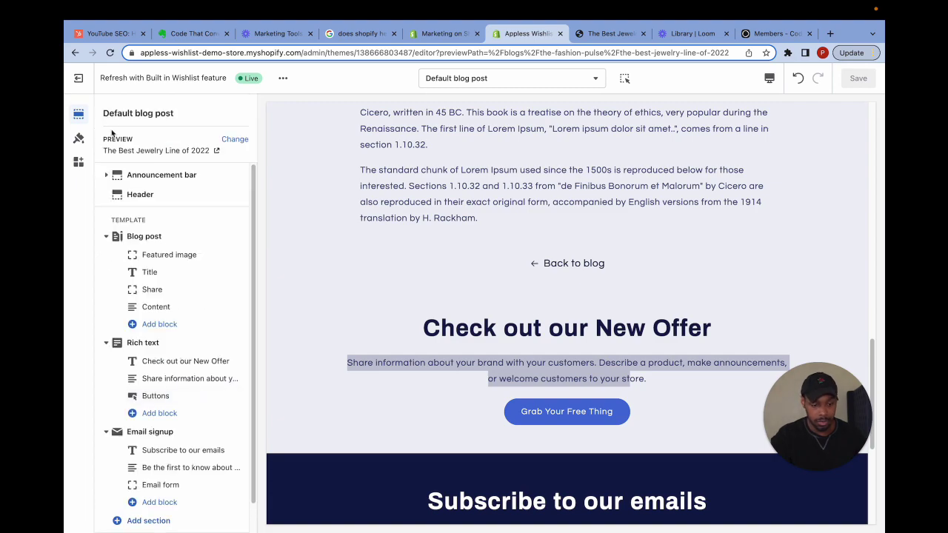
pyautogui.click(189, 403)
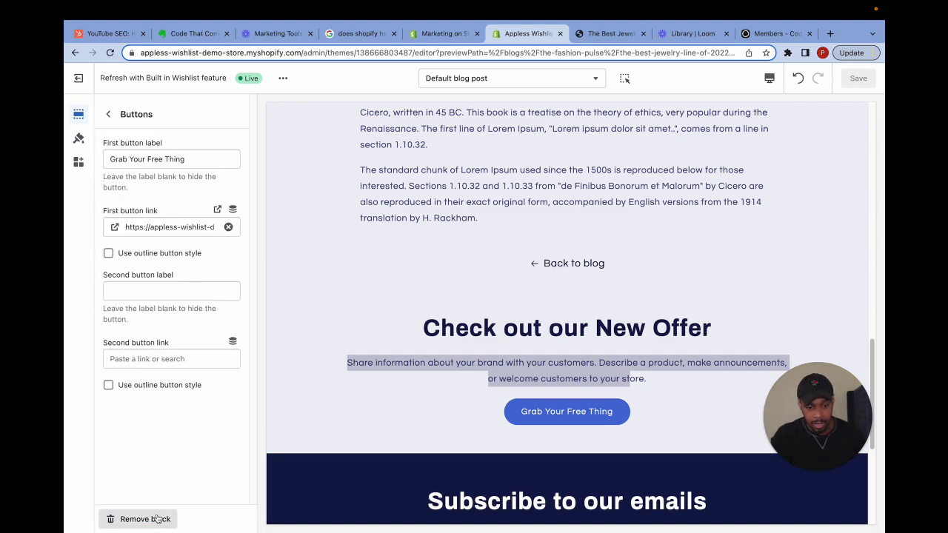
pyautogui.click(108, 114)
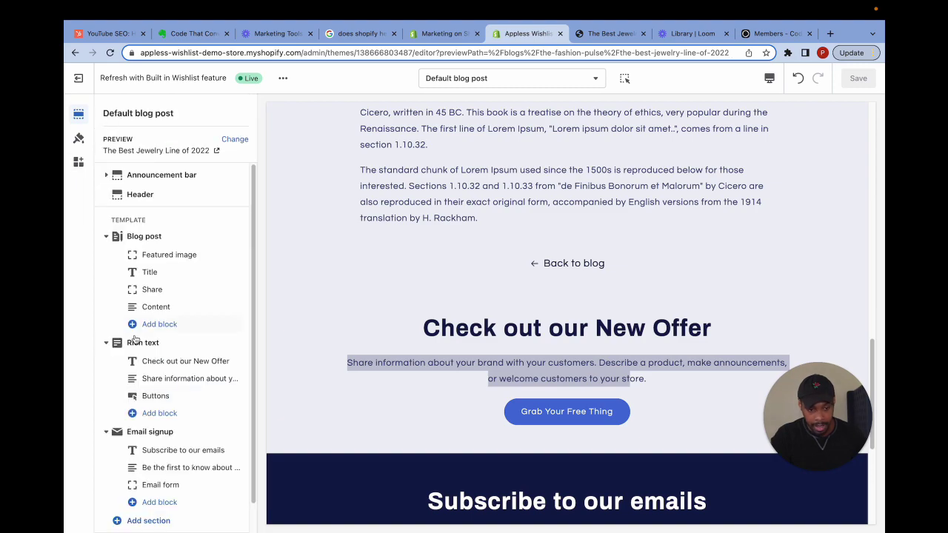
pyautogui.click(155, 398)
pyautogui.click(162, 517)
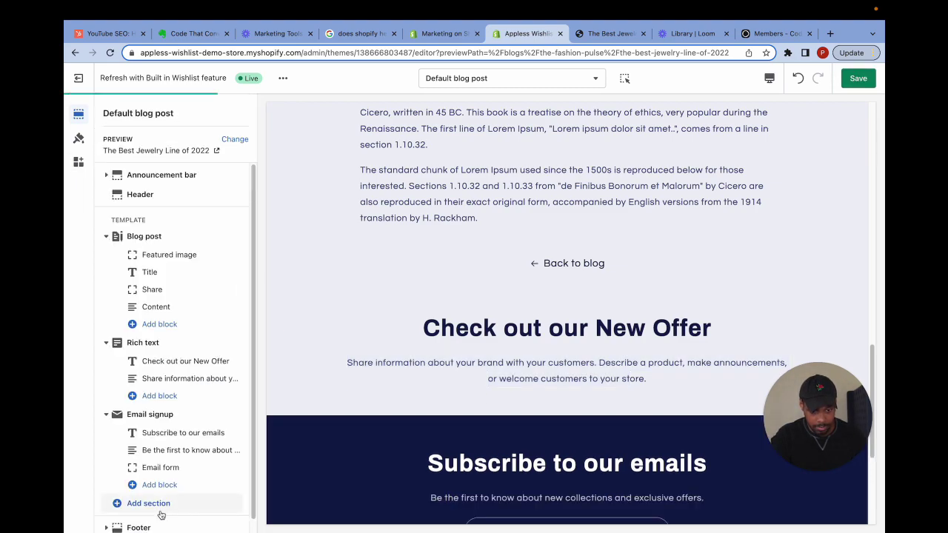
# Step: Replace the Rich text section's description with "Get your free stuff at this link"
pyautogui.click(159, 395)
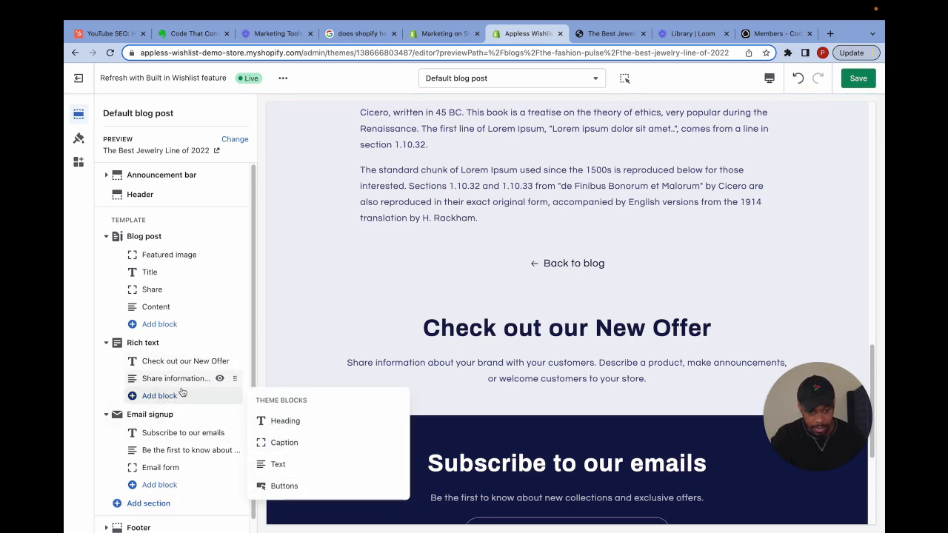
pyautogui.click(177, 379)
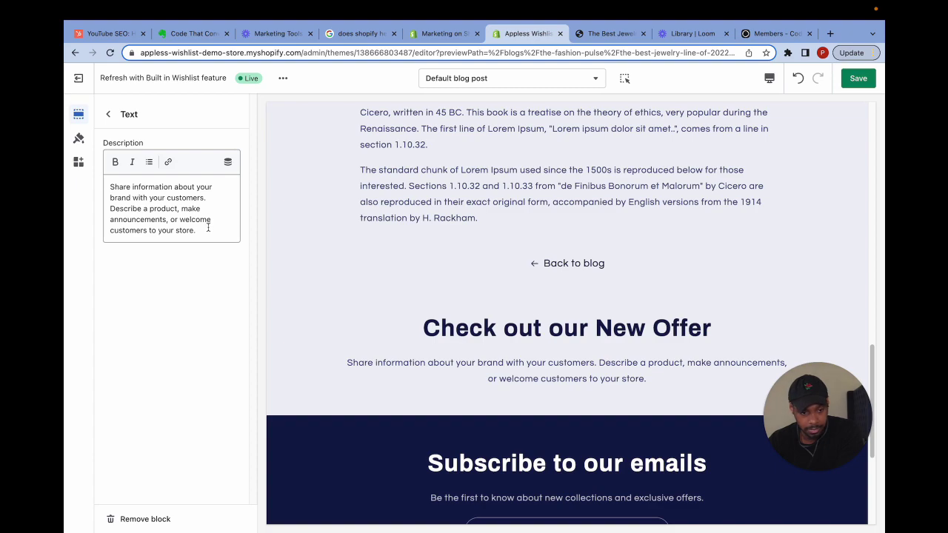
pyautogui.moveTo(206, 231); pyautogui.dragTo(98, 190)
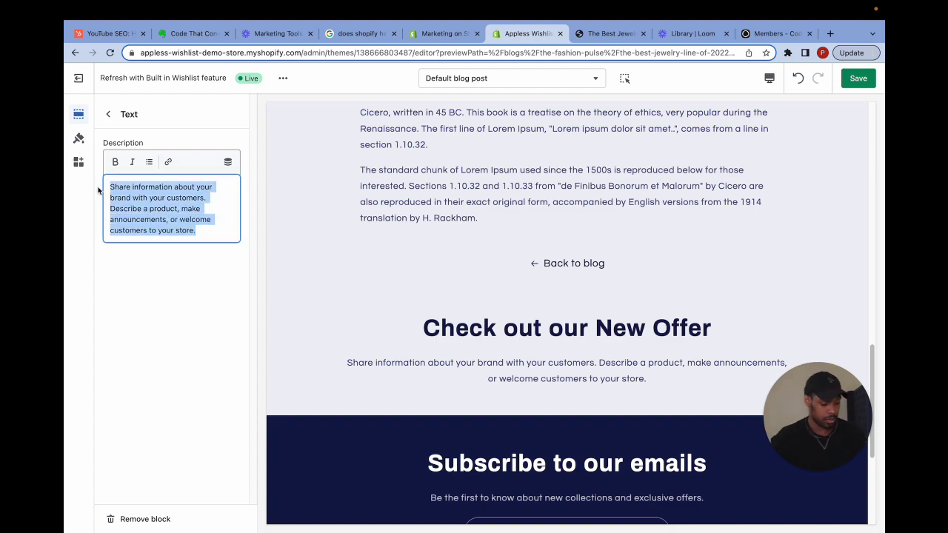
pyautogui.press('BackSpace')
pyautogui.write('Get y')
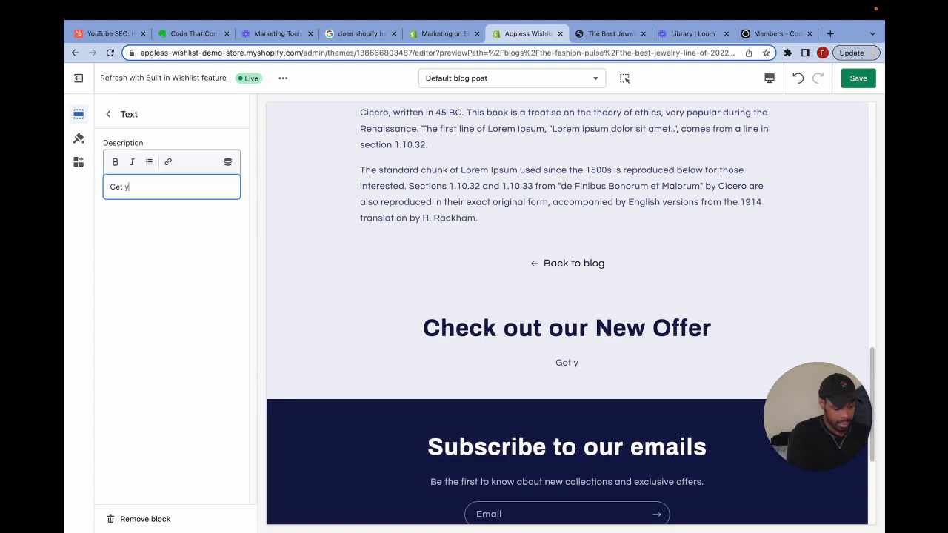
pyautogui.write('our free')
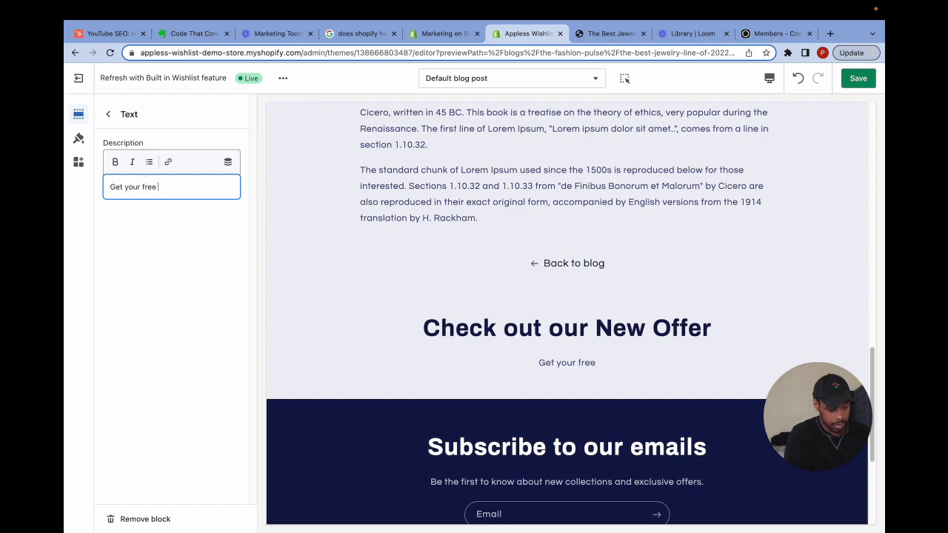
pyautogui.write(' stuff at th')
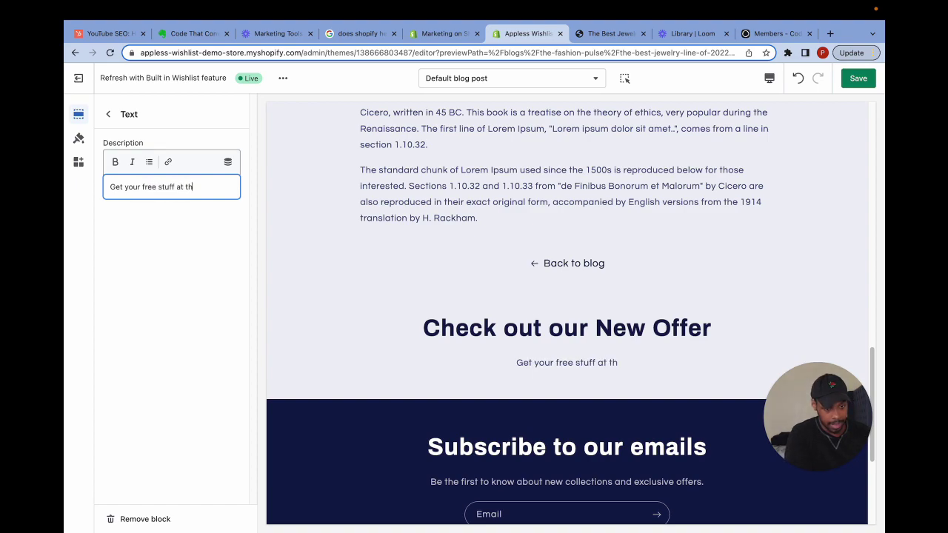
pyautogui.write('is lik')
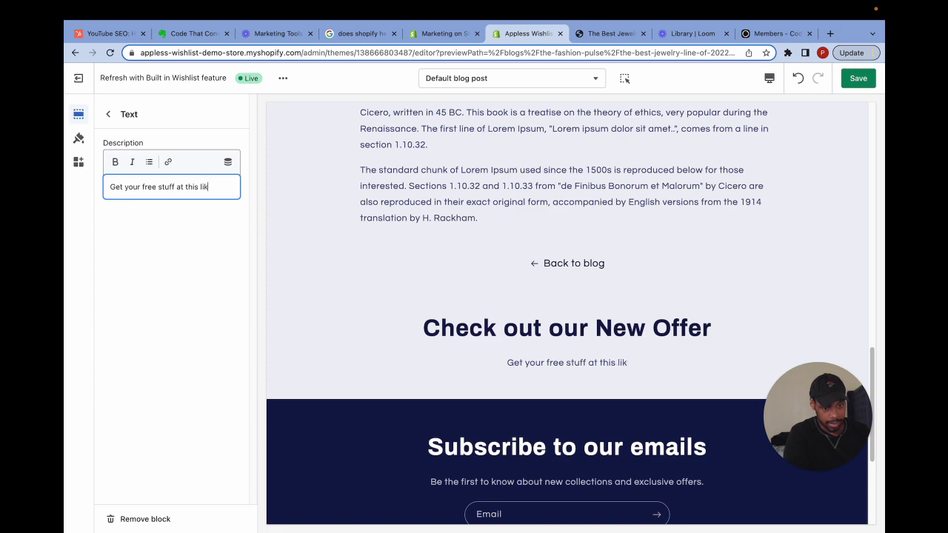
pyautogui.press('BackSpace')
pyautogui.write('nk')
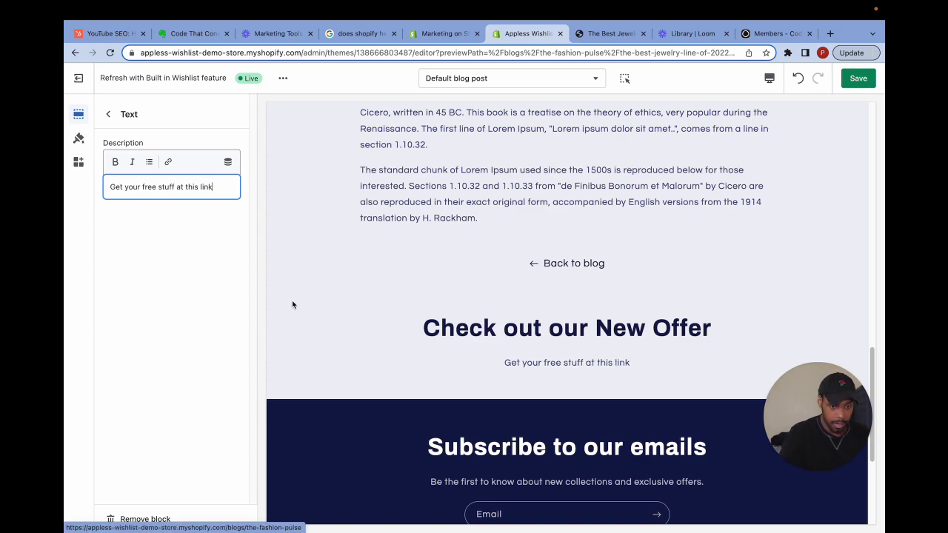
# Step: Try to link the word "link" in the description to the copied URL ending in /products/gemstone, and save the template
pyautogui.moveTo(198, 188); pyautogui.dragTo(216, 187)
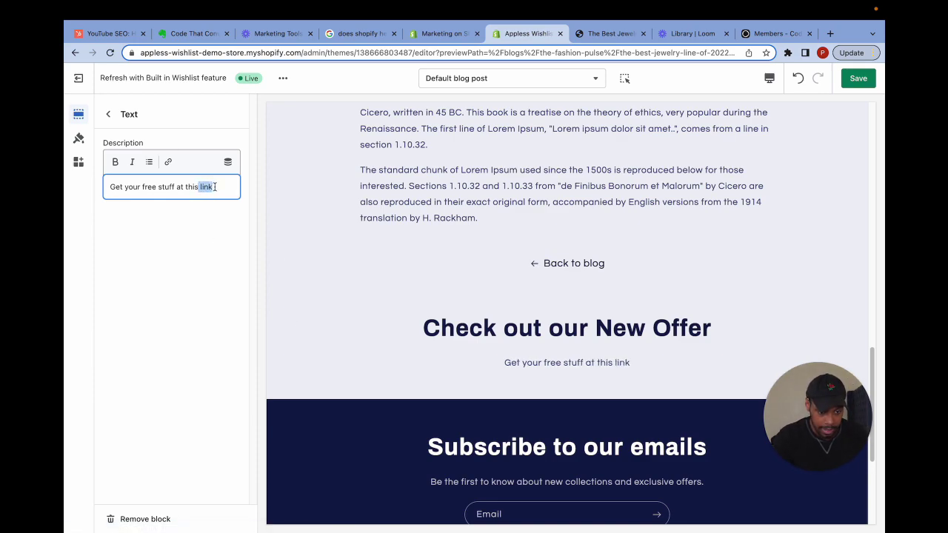
pyautogui.click(168, 162)
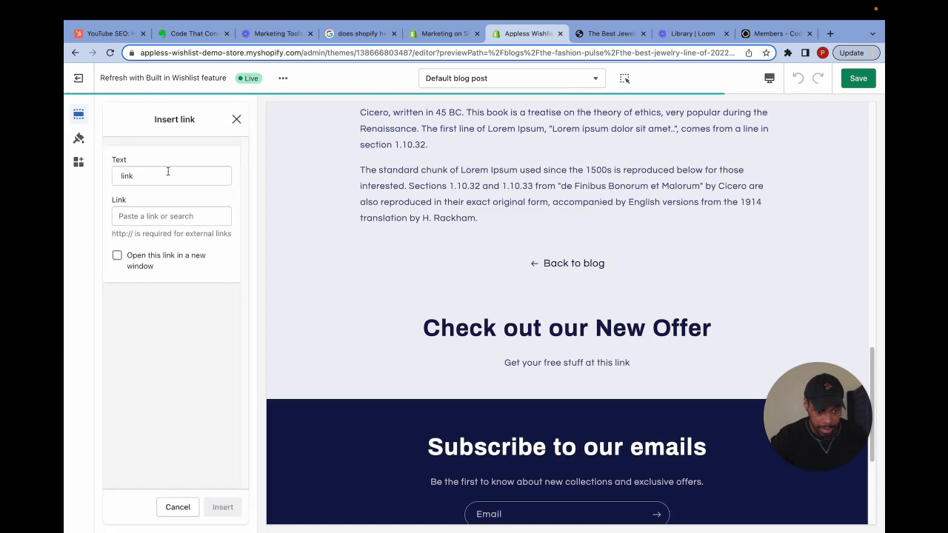
pyautogui.click(171, 215)
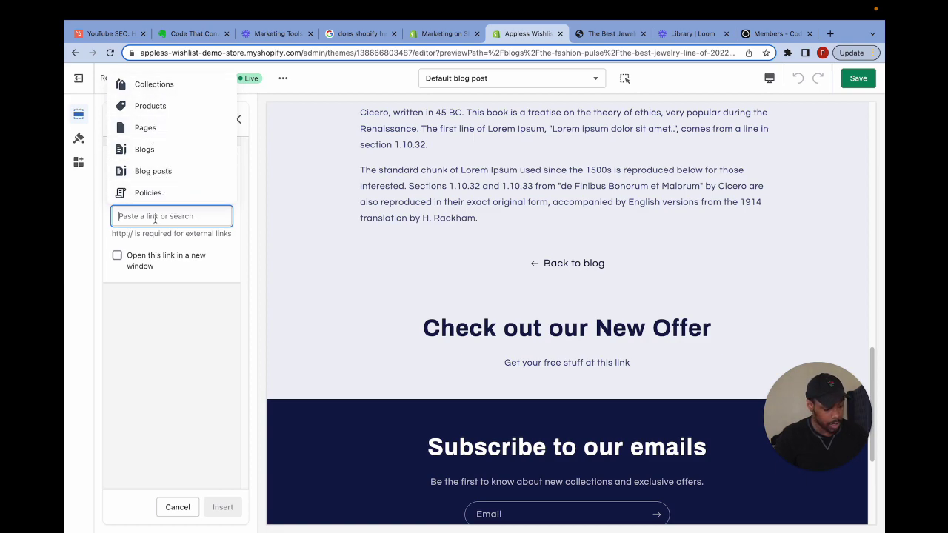
pyautogui.press('super+v')
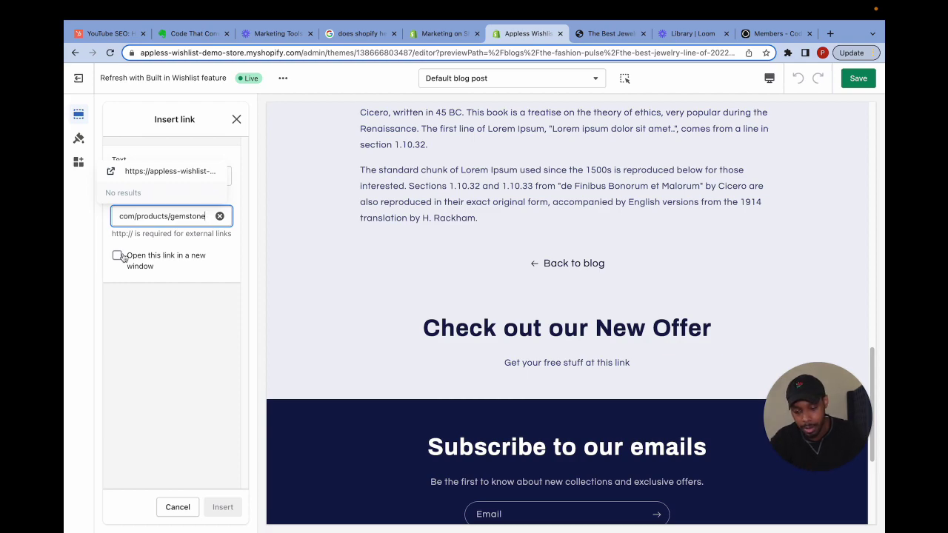
pyautogui.click(858, 78)
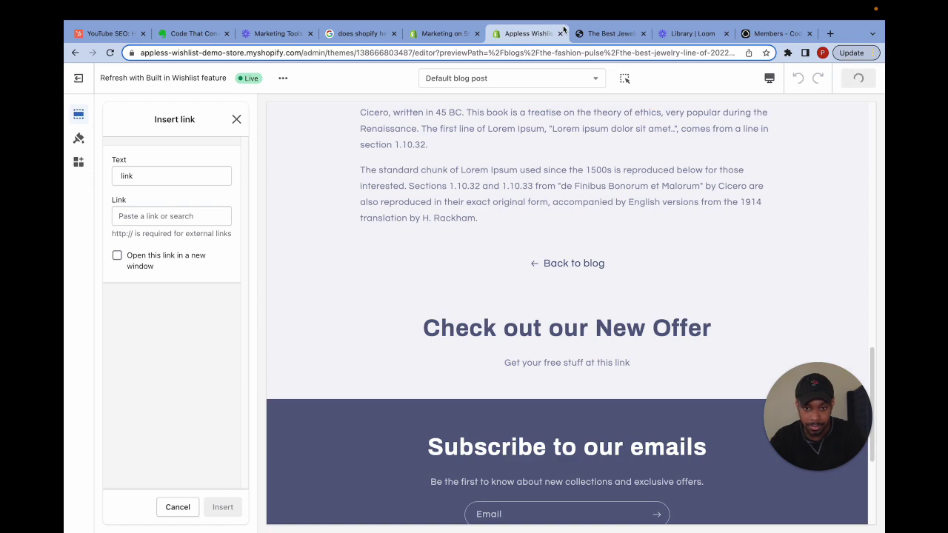
# Step: Reload the live blog post, check the offer section's description and return to the theme editor
pyautogui.click(590, 34)
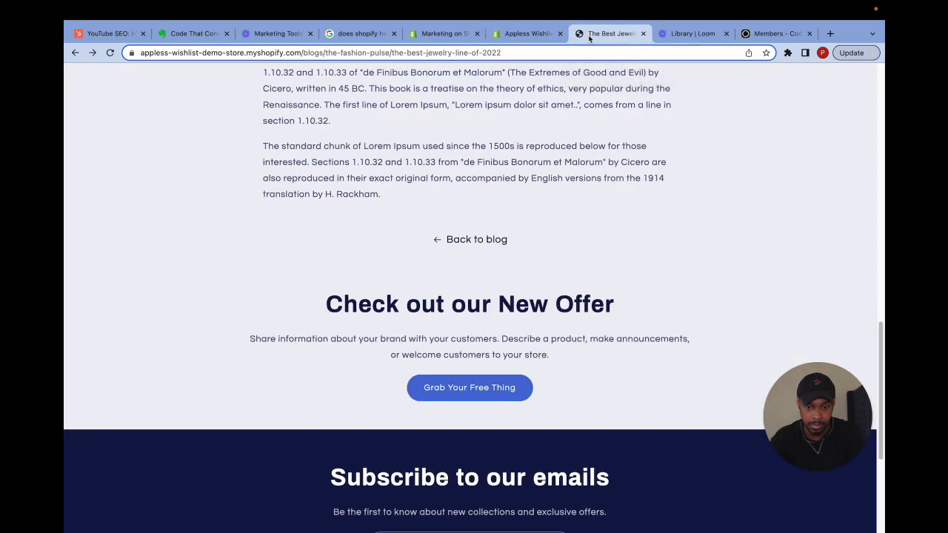
pyautogui.click(110, 54)
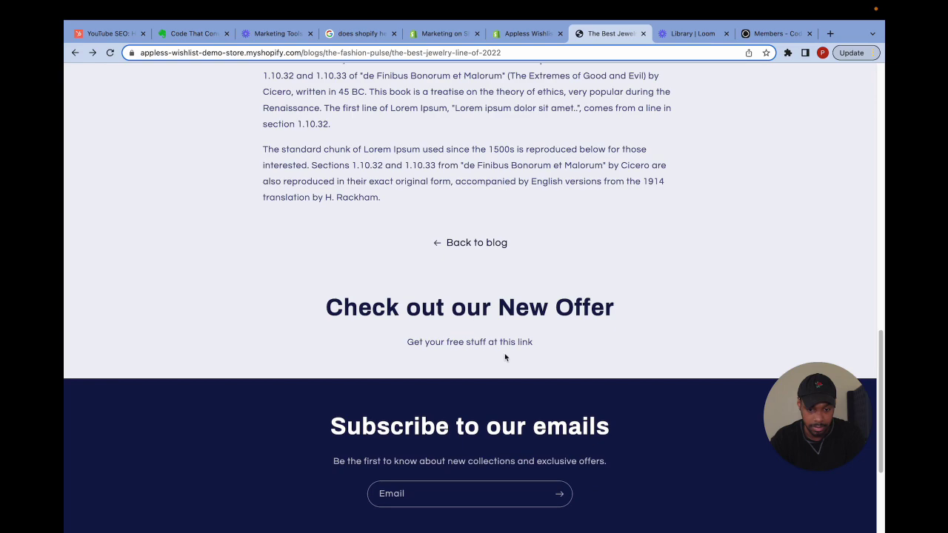
pyautogui.click(527, 34)
# Step: Try inserting the copied product URL as the link on the word "link" and undo it
pyautogui.click(158, 216)
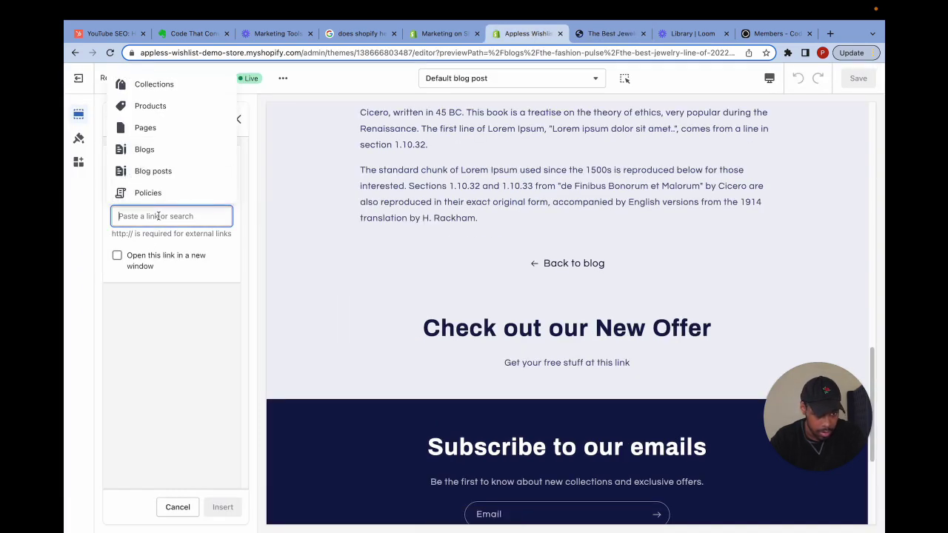
pyautogui.press('super+v')
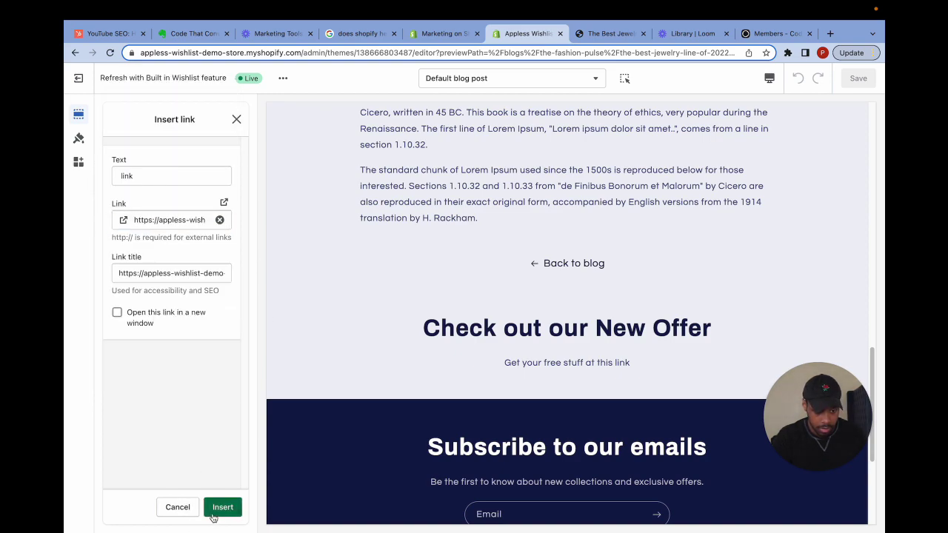
pyautogui.click(222, 508)
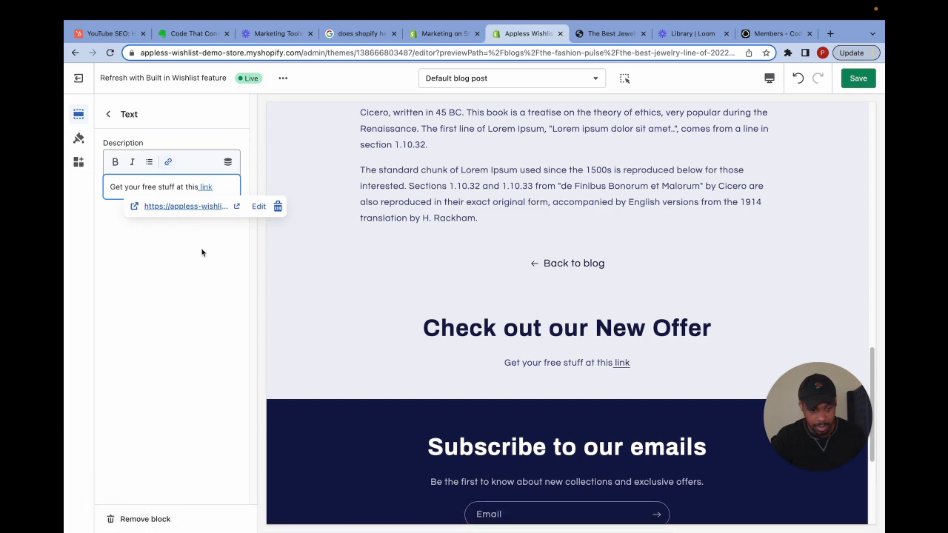
pyautogui.press('super+z')
# Step: Link the word "link" in the description to the copied Gemstone Necklace URL and save the template
pyautogui.click(168, 162)
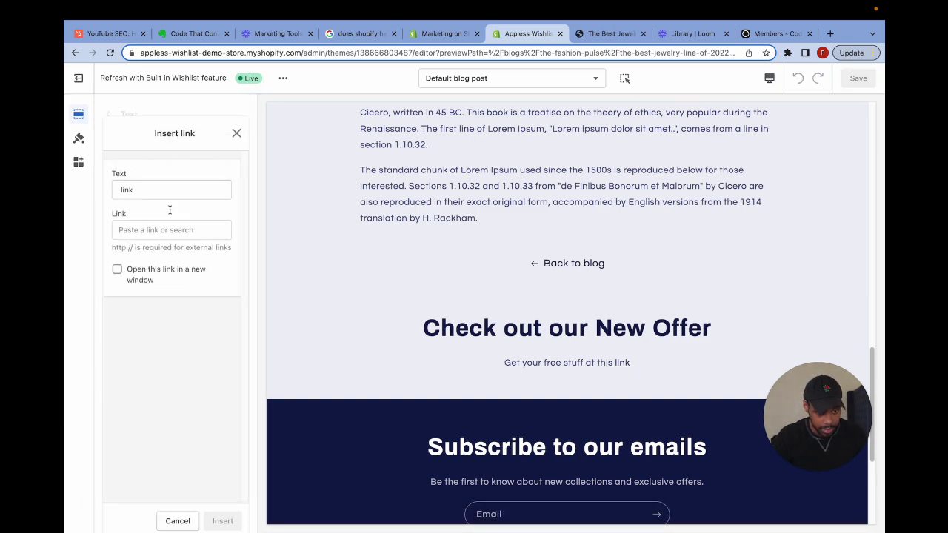
pyautogui.click(148, 214)
pyautogui.press('super+v')
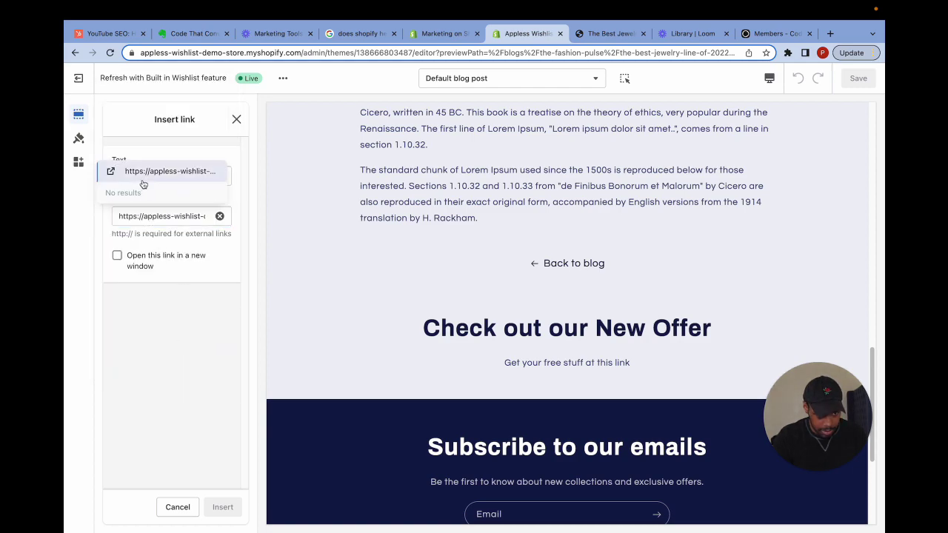
pyautogui.click(166, 171)
pyautogui.click(222, 506)
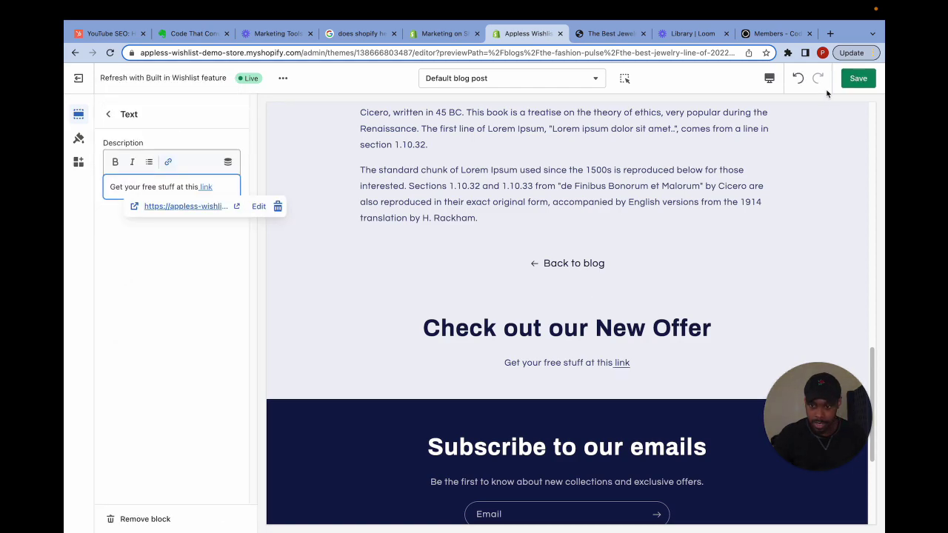
pyautogui.click(858, 79)
# Step: Reload the live blog post, test the text link in the offer section and go back to the post
pyautogui.click(611, 34)
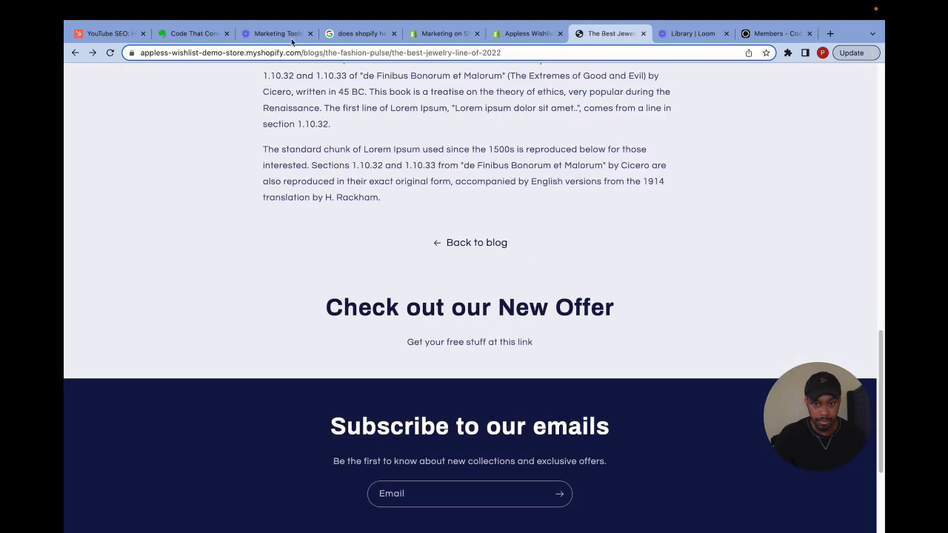
pyautogui.click(110, 68)
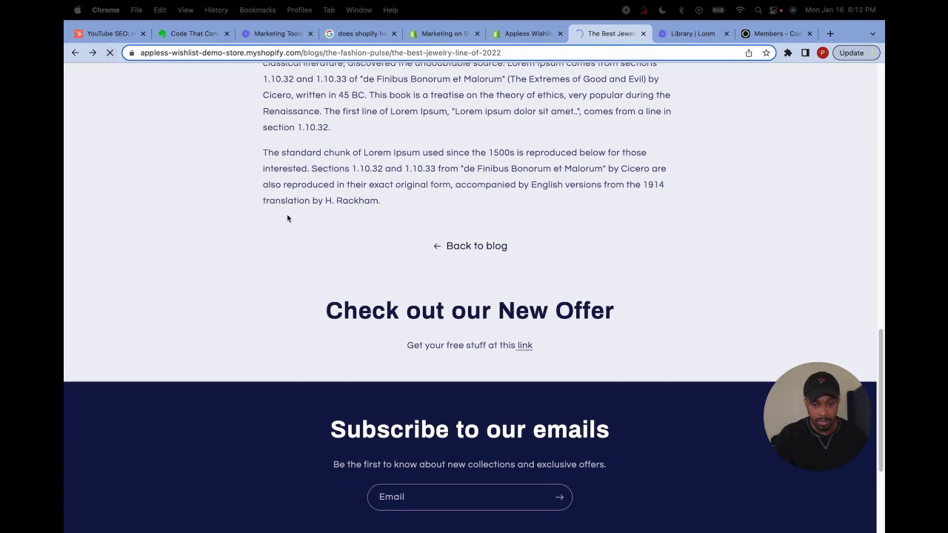
pyautogui.click(530, 350)
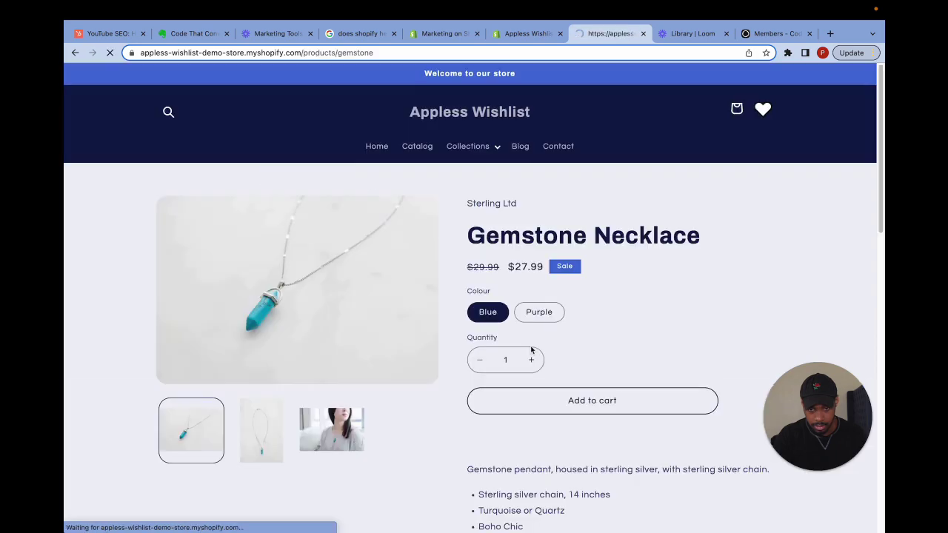
pyautogui.press('super+bracketleft')
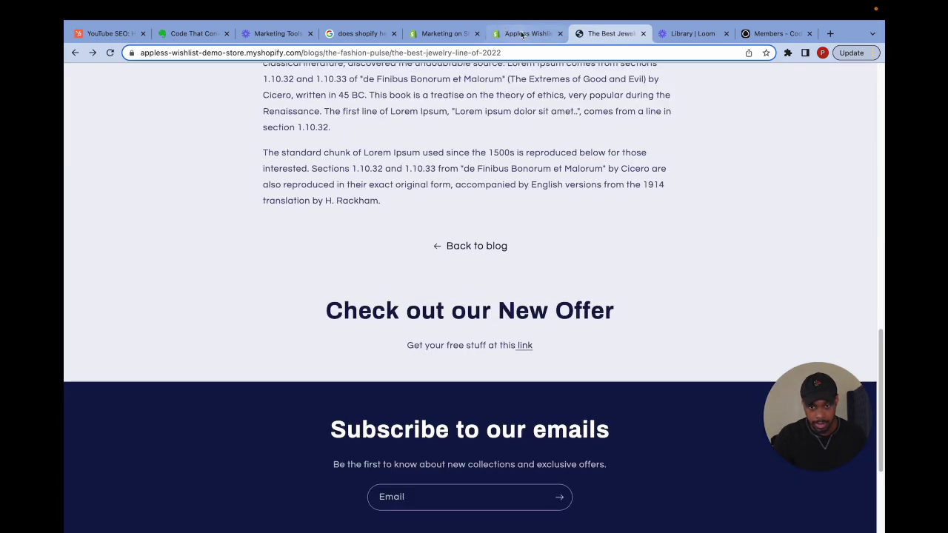
# Step: Return to the theme editor, set the description's text link to open in a new window and save the template
pyautogui.click(523, 34)
pyautogui.click(209, 187)
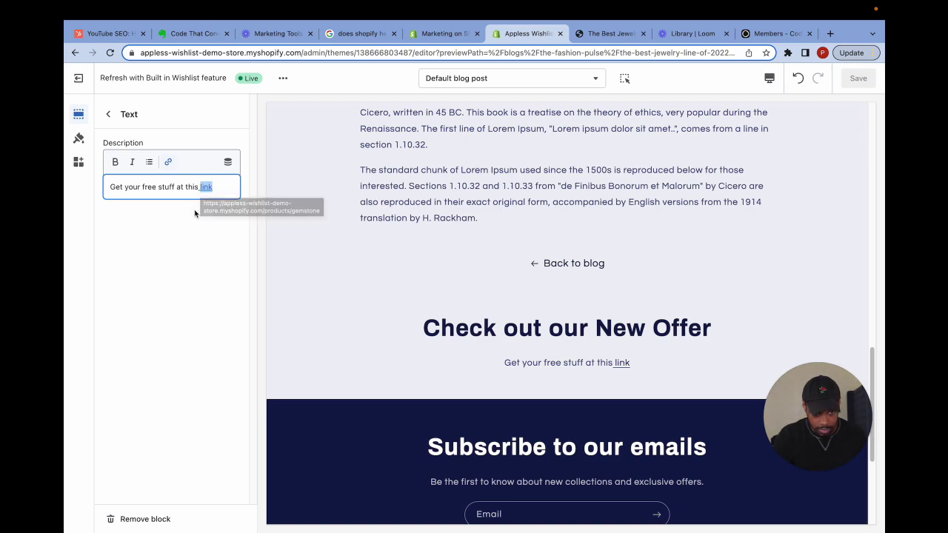
pyautogui.click(168, 163)
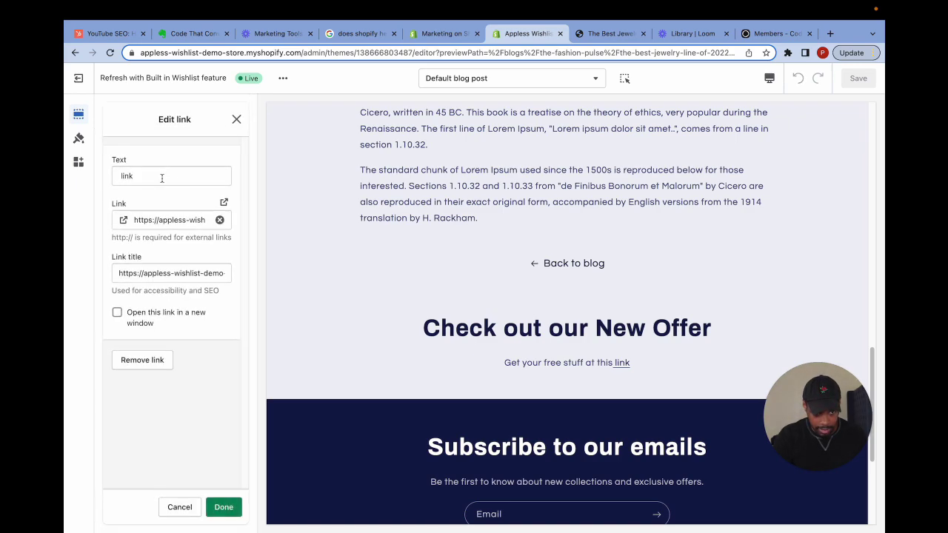
pyautogui.click(117, 313)
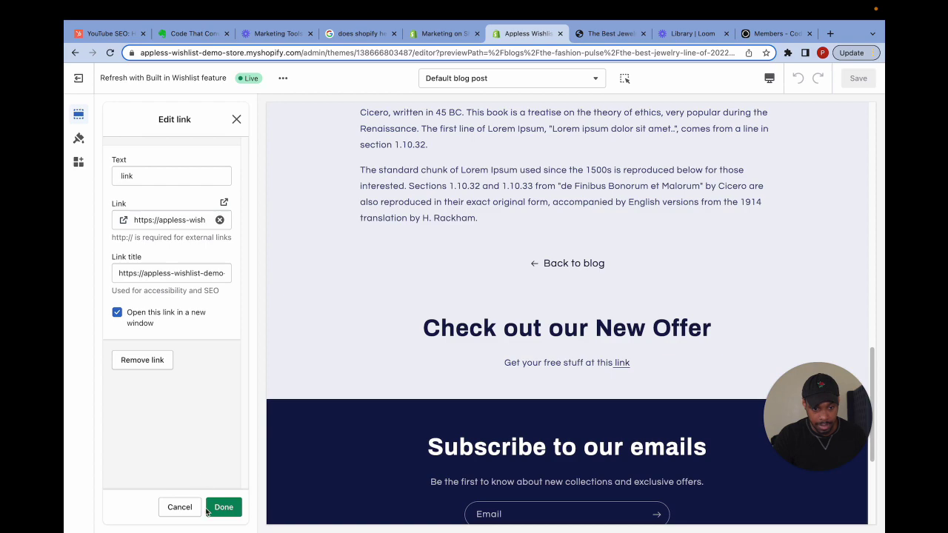
pyautogui.click(853, 80)
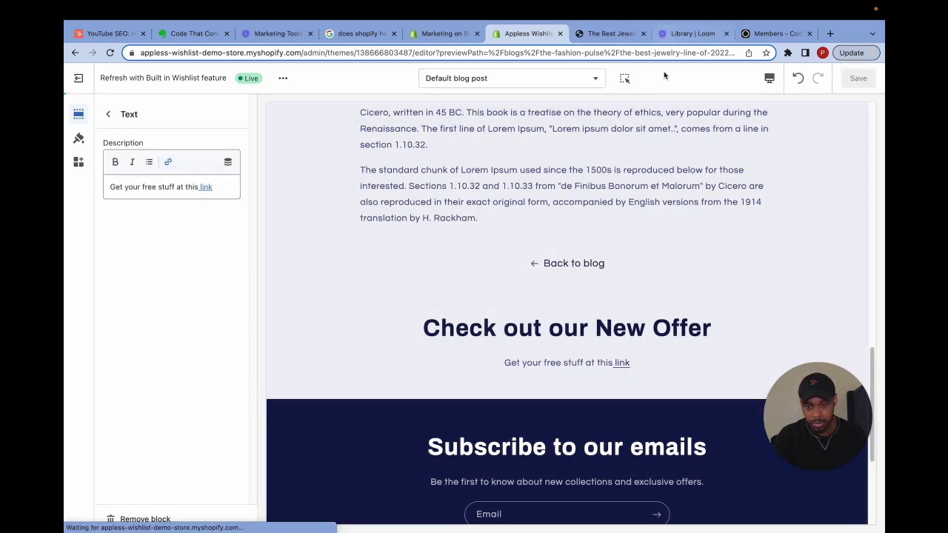
# Step: Test the description's text link on the live blog post and go back to the post
pyautogui.click(603, 33)
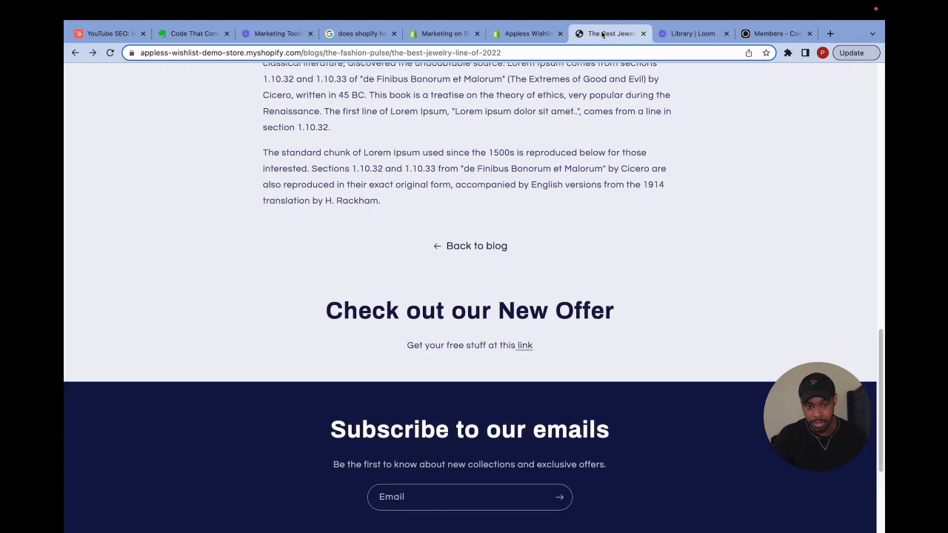
pyautogui.click(524, 346)
pyautogui.hotkey('alt', 'Left')
pyautogui.click(529, 33)
pyautogui.click(603, 33)
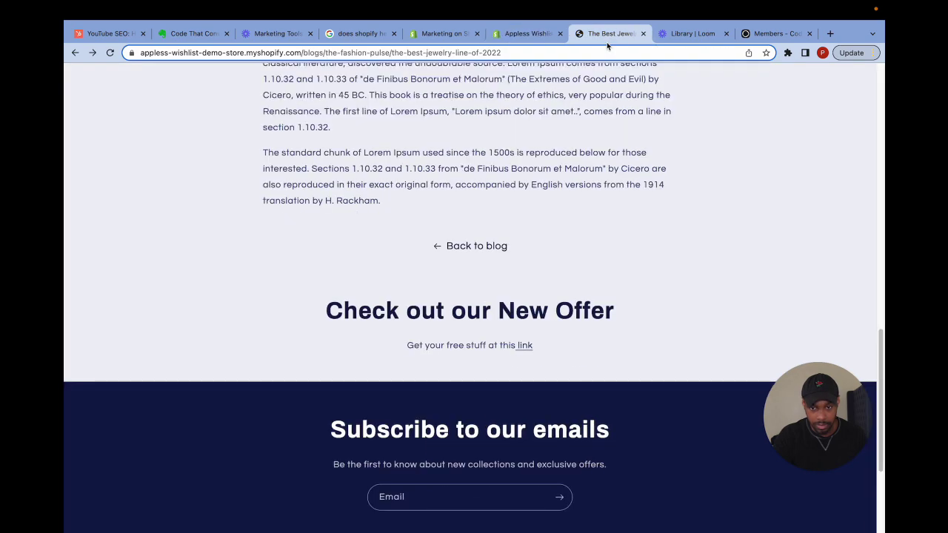
# Step: Reload the live blog post, open the offer section's text link again and close the product page it opens
pyautogui.click(110, 53)
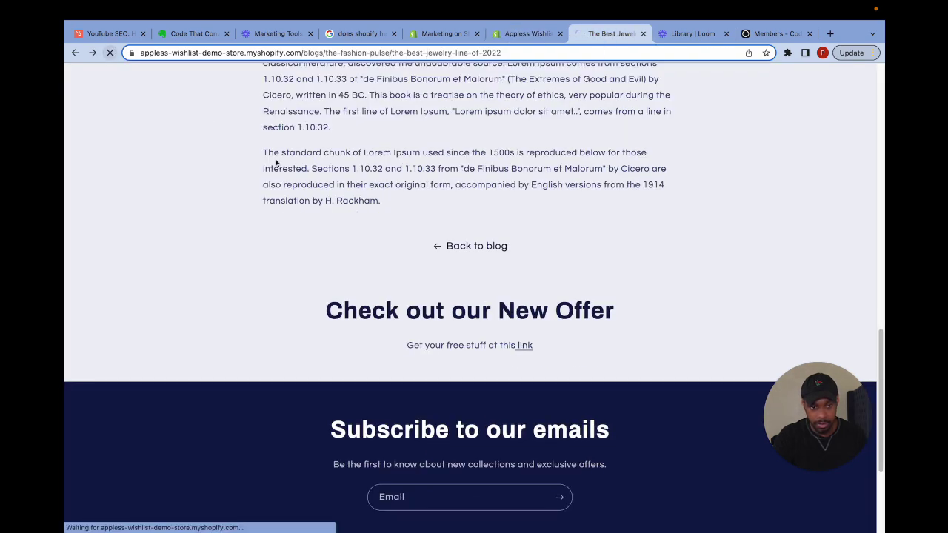
pyautogui.click(523, 347)
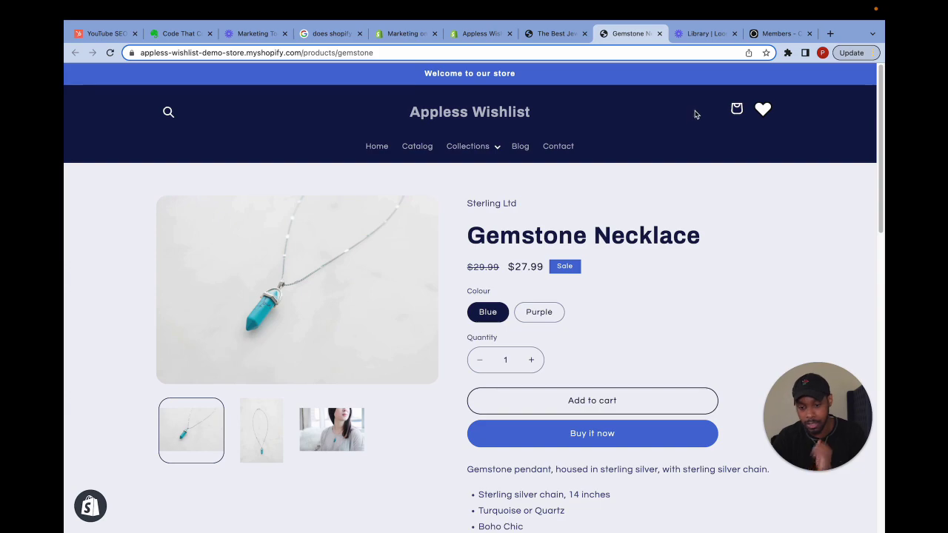
pyautogui.click(535, 35)
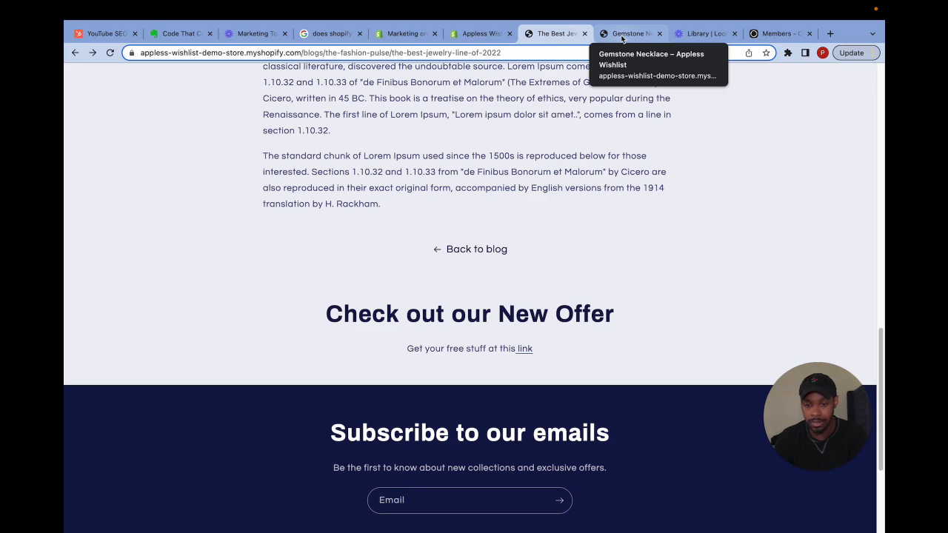
pyautogui.click(659, 34)
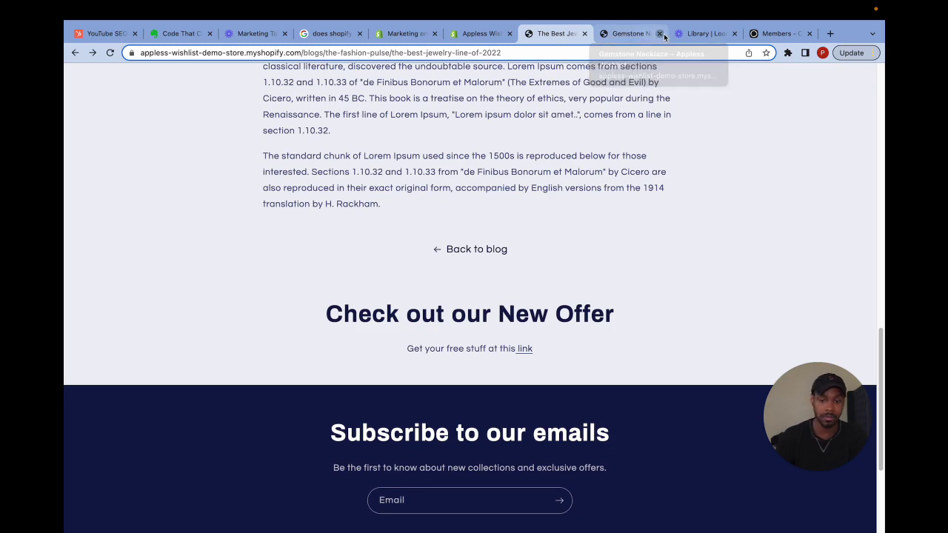
# Step: Return to the theme editor and remove the Rich text offer section from the Default blog post template
pyautogui.click(485, 34)
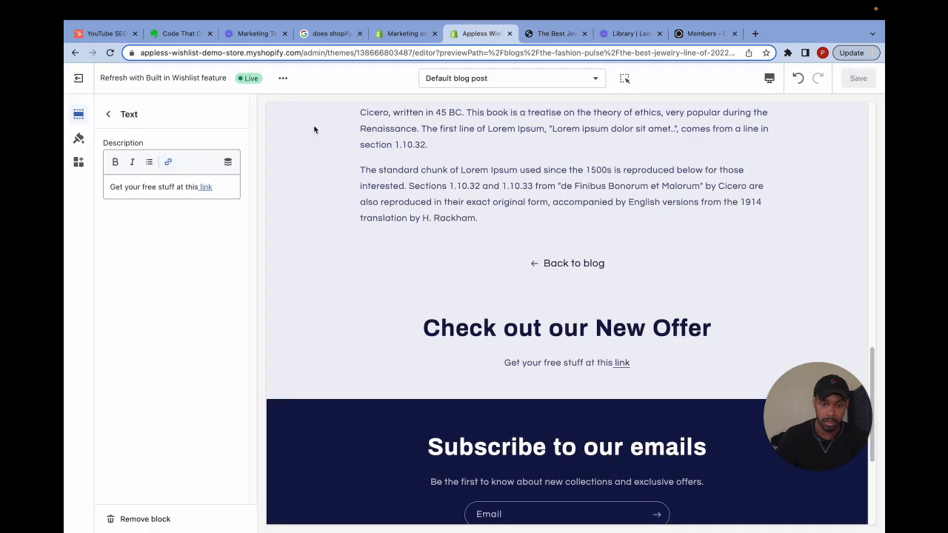
pyautogui.click(109, 114)
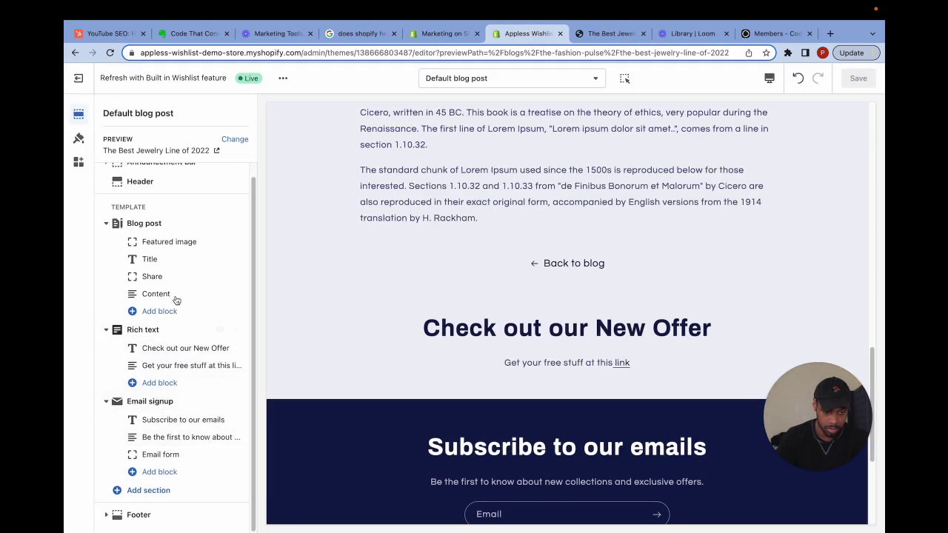
pyautogui.click(194, 334)
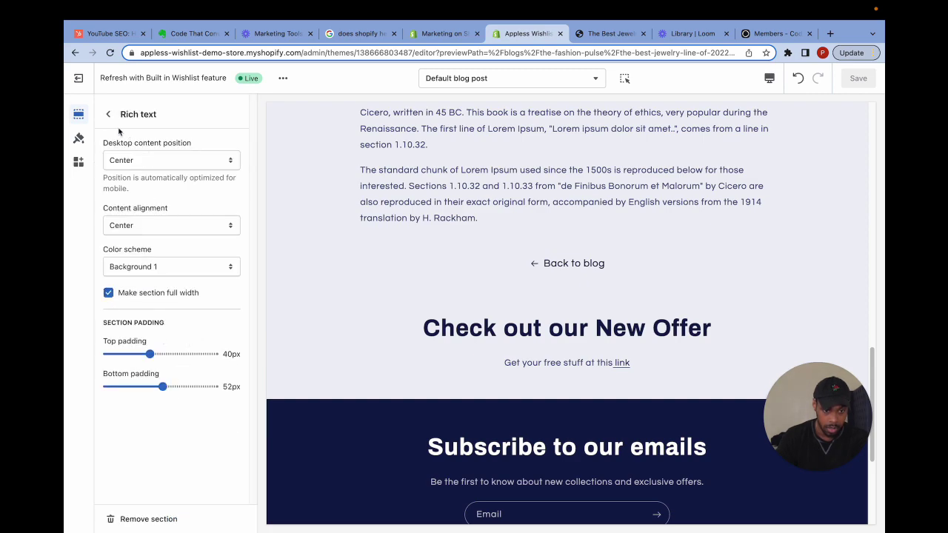
pyautogui.click(108, 114)
pyautogui.click(174, 334)
pyautogui.click(148, 519)
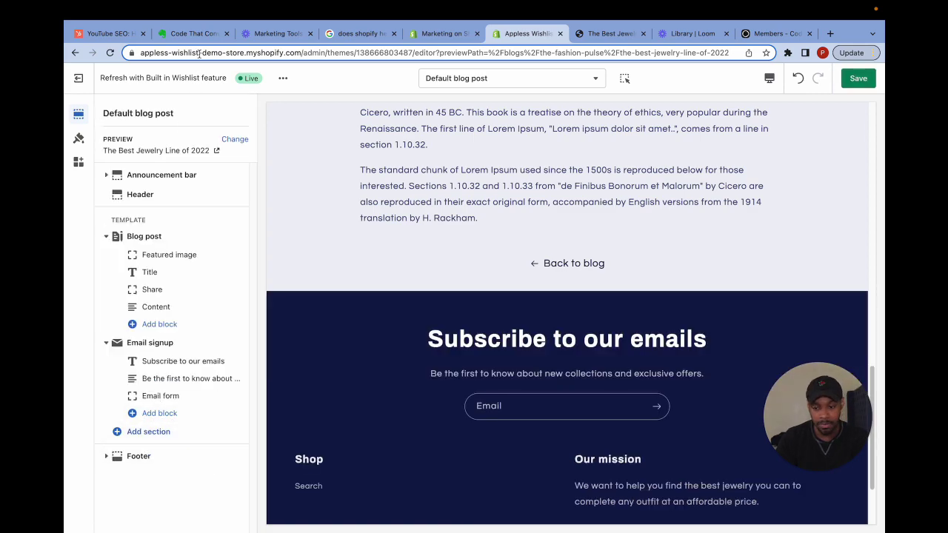
# Step: Search the theme sections for "Image" and add an Image with text section to the blog post template
pyautogui.click(171, 432)
pyautogui.write('Image')
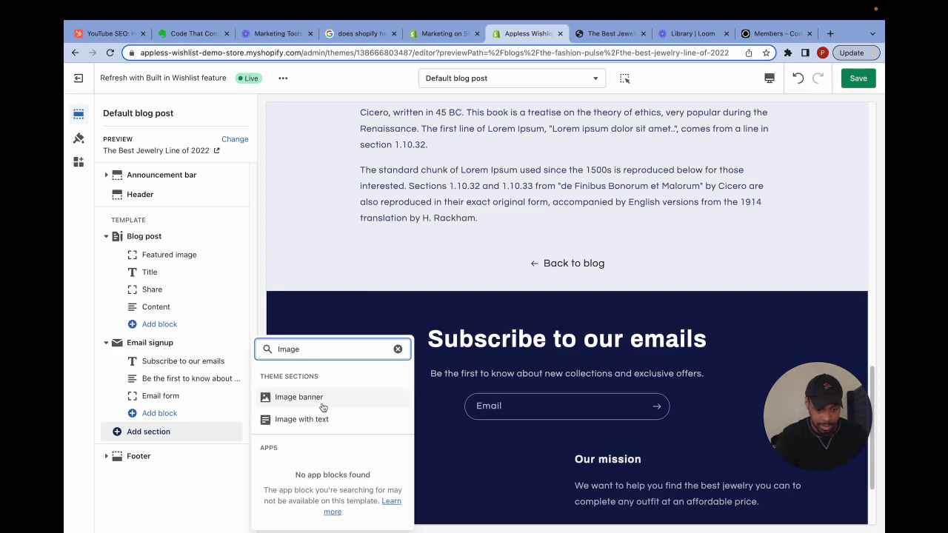
pyautogui.click(327, 425)
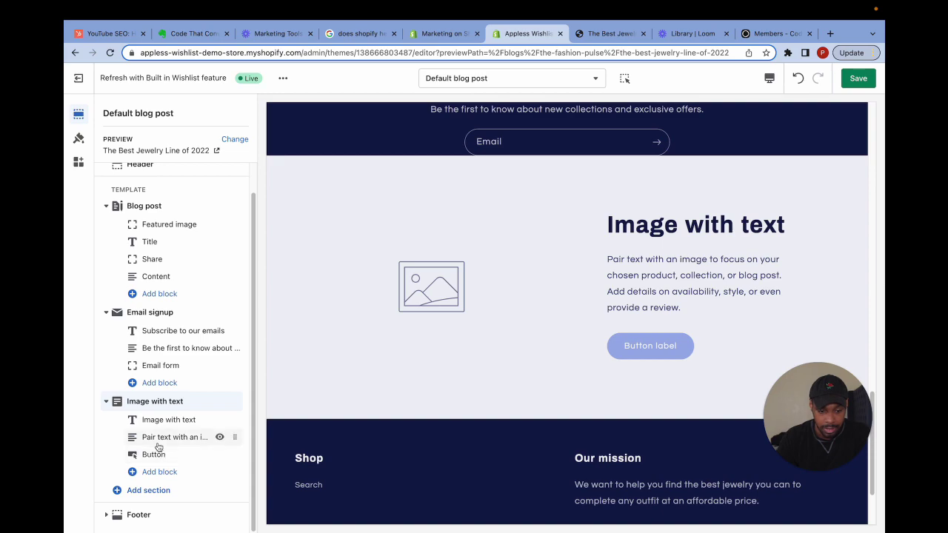
# Step: Review the settings of the Image with text section's text block and button block
pyautogui.click(158, 444)
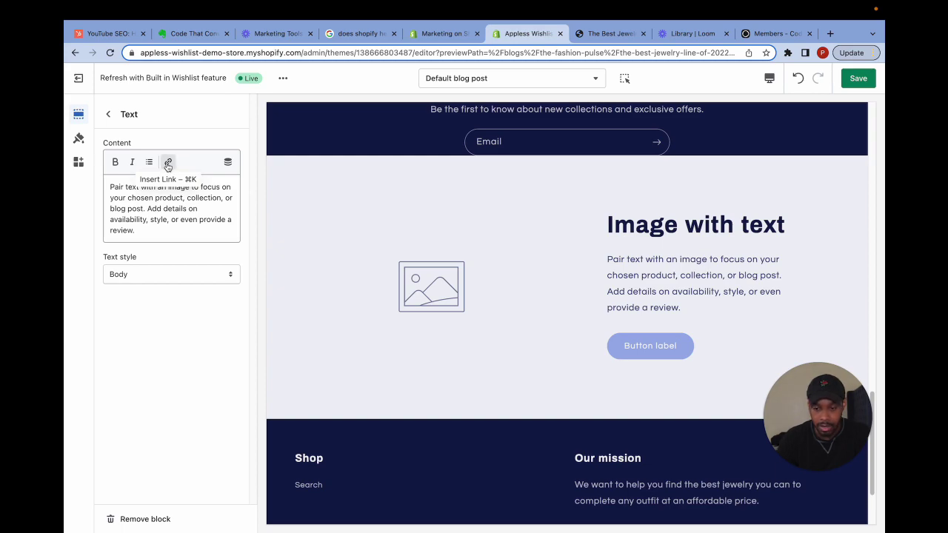
pyautogui.click(108, 114)
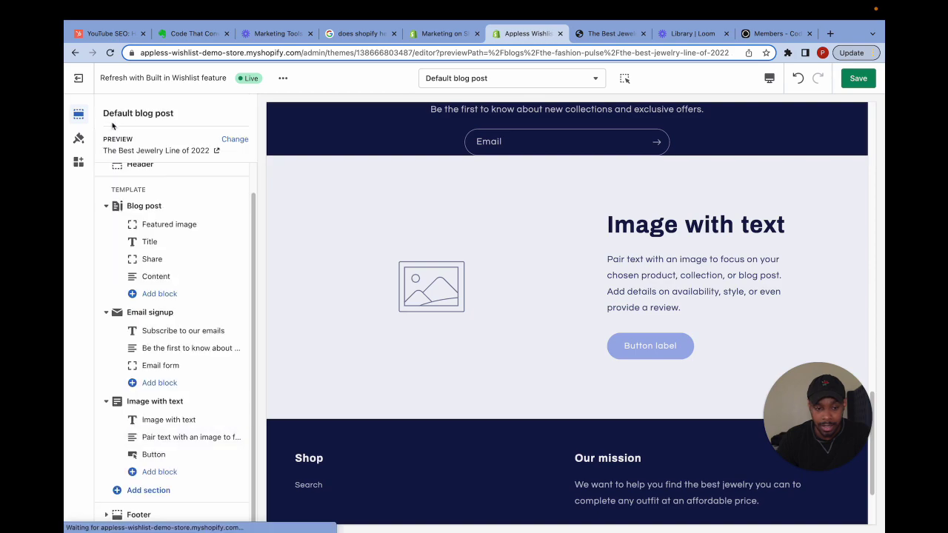
pyautogui.click(166, 453)
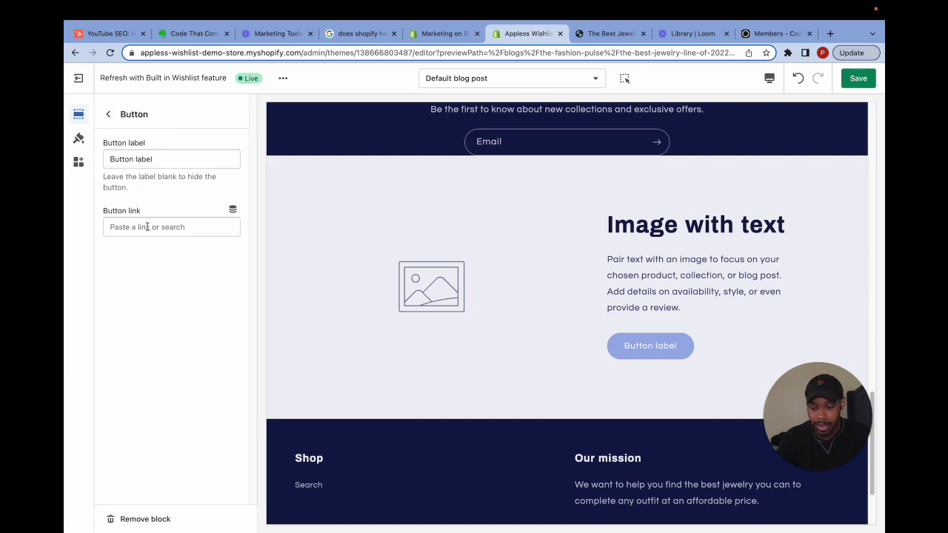
pyautogui.click(109, 114)
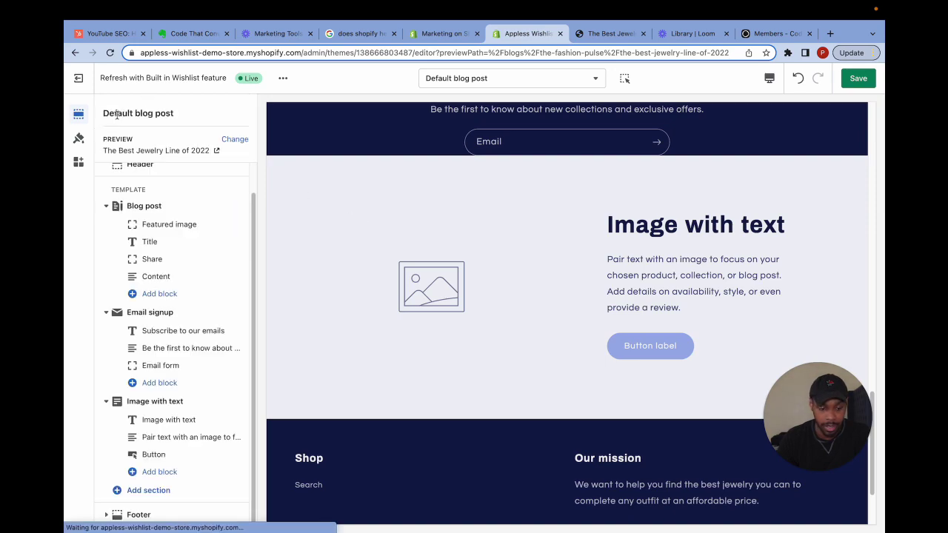
# Step: Remove the Image with text section and save the Default blog post template
pyautogui.click(163, 405)
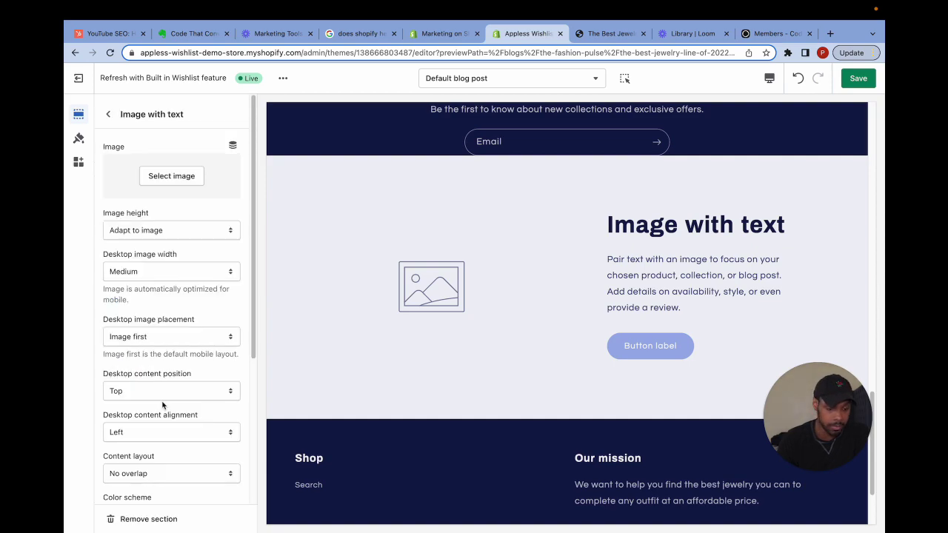
pyautogui.click(152, 517)
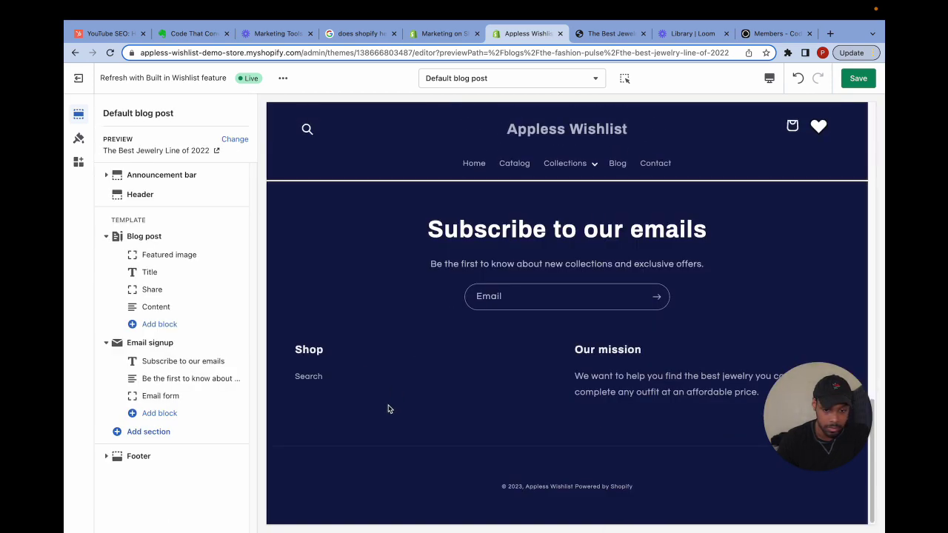
pyautogui.scroll(3, 388, 408)
pyautogui.scroll(10, 732, 223)
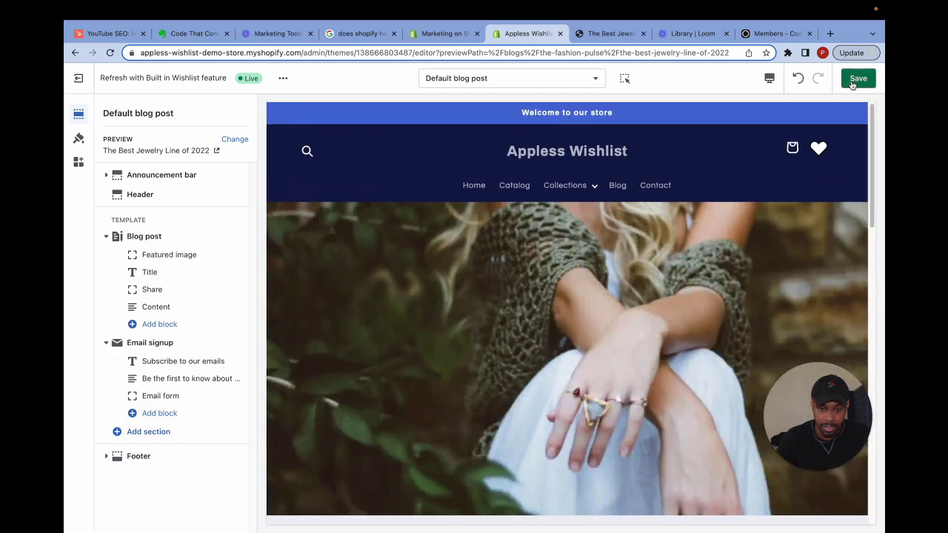
pyautogui.click(857, 78)
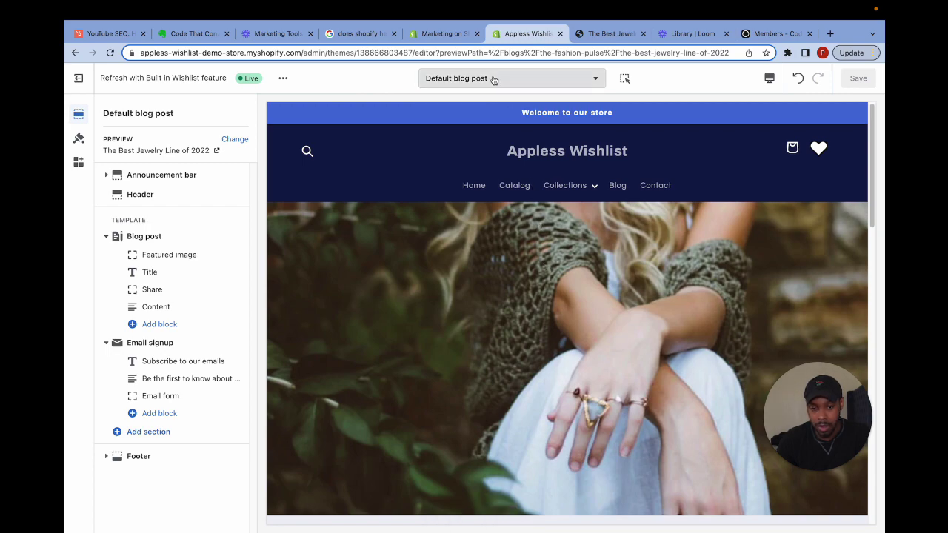
# Step: Switch the theme editor to the Home page template and on to the contact page template to look over its layout
pyautogui.click(494, 79)
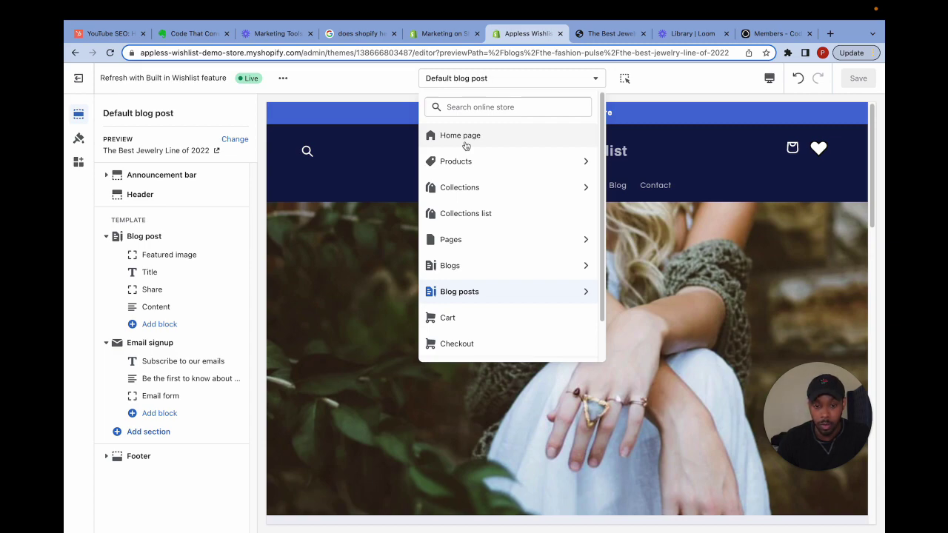
pyautogui.click(463, 137)
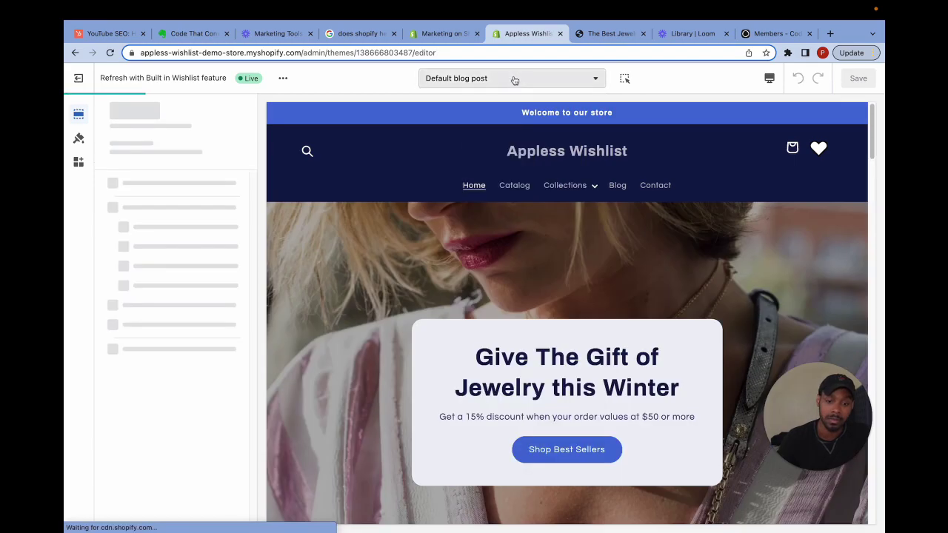
pyautogui.click(513, 79)
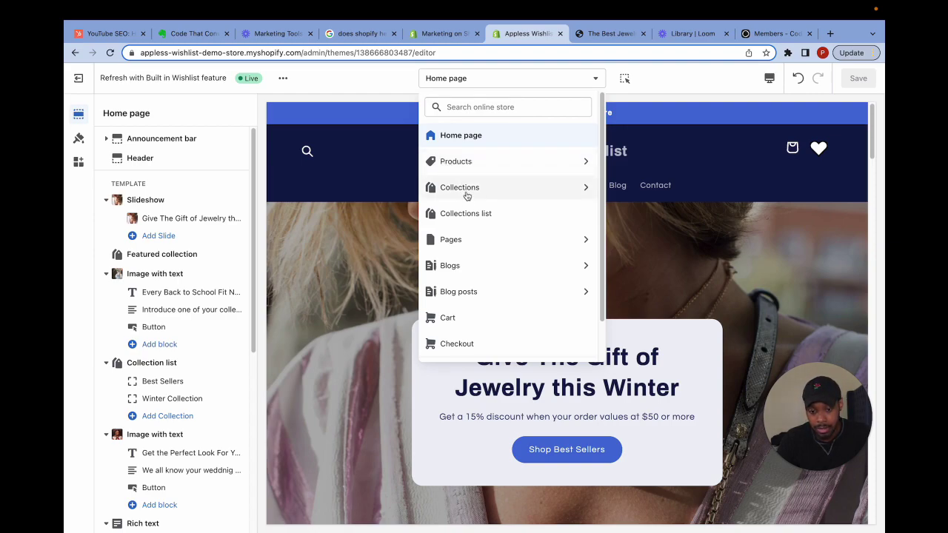
pyautogui.click(470, 239)
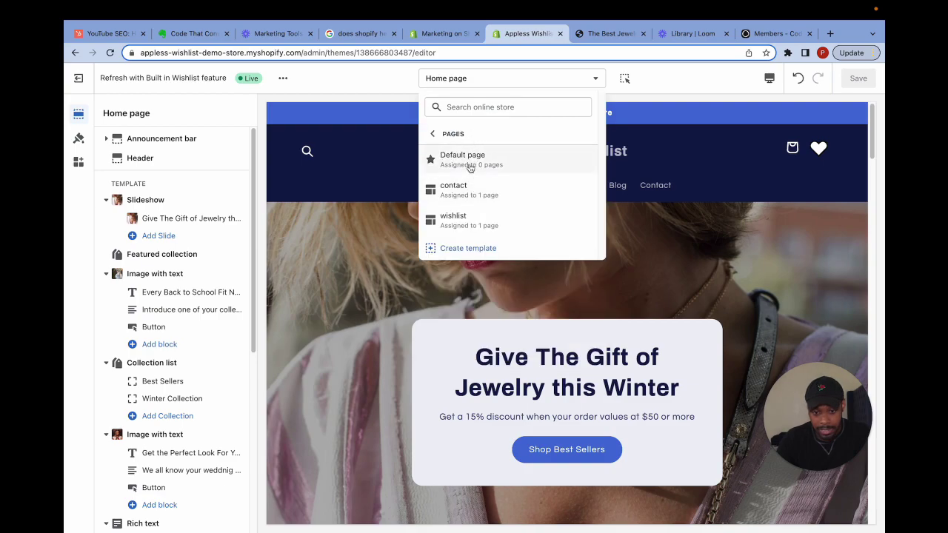
pyautogui.click(473, 194)
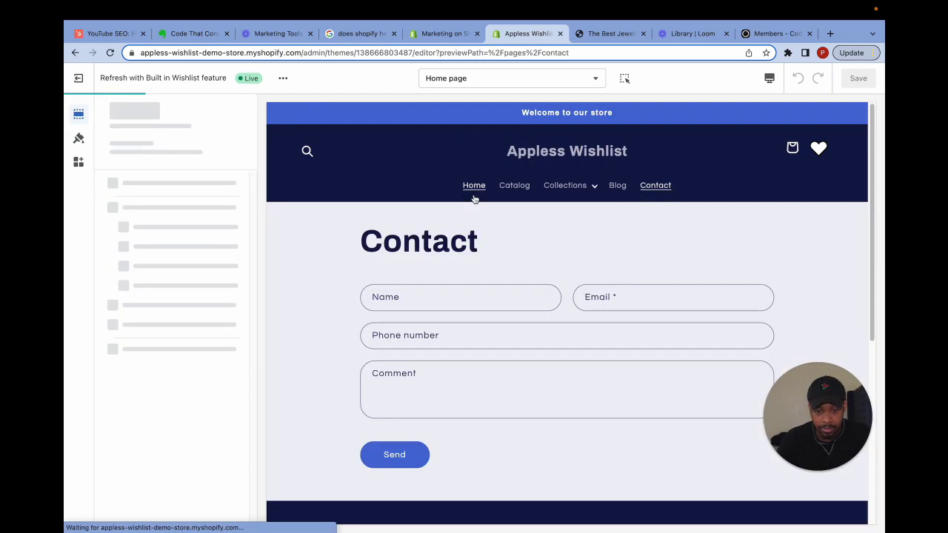
pyautogui.scroll(-3, 477, 265)
pyautogui.scroll(1, 477, 265)
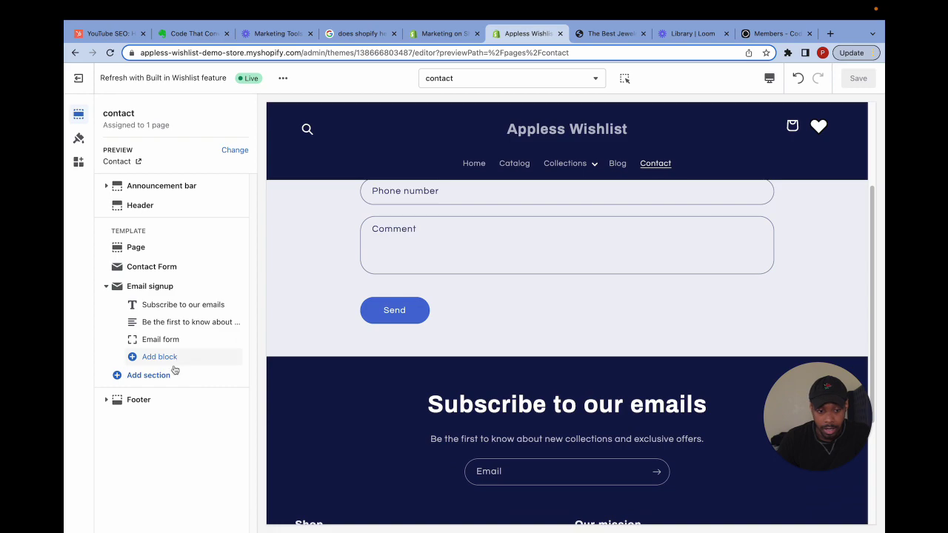
# Step: Look through the full list of theme sections available for the contact template and close it without adding any
pyautogui.click(151, 375)
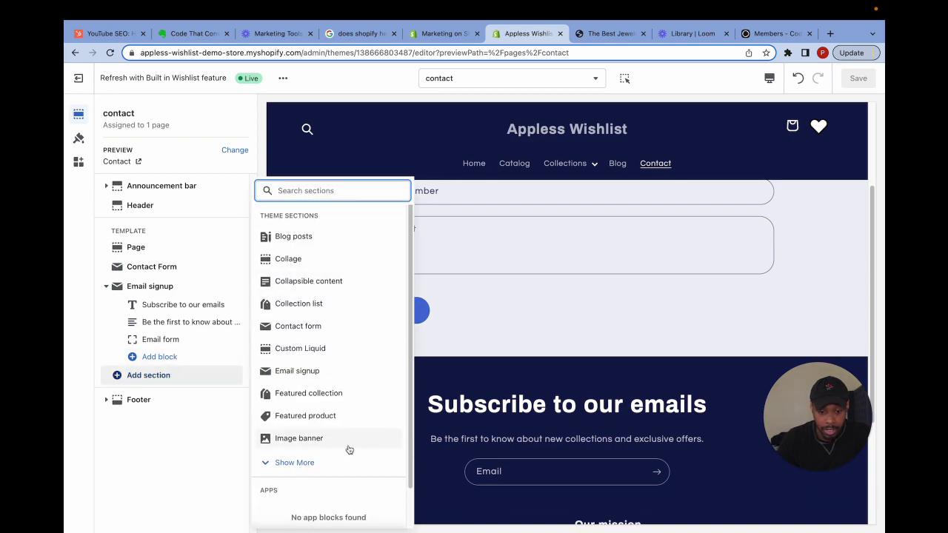
pyautogui.click(296, 461)
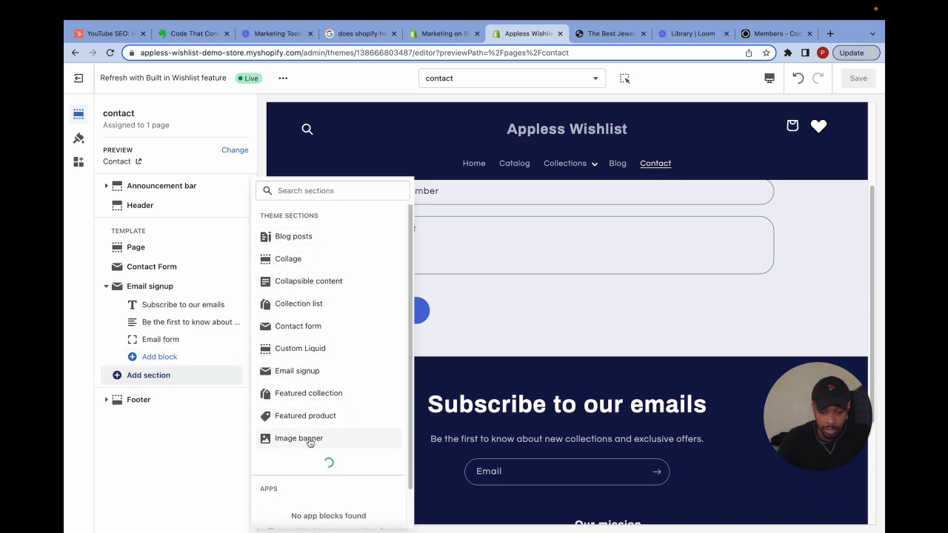
pyautogui.scroll(-1, 311, 437)
pyautogui.scroll(-3, 319, 422)
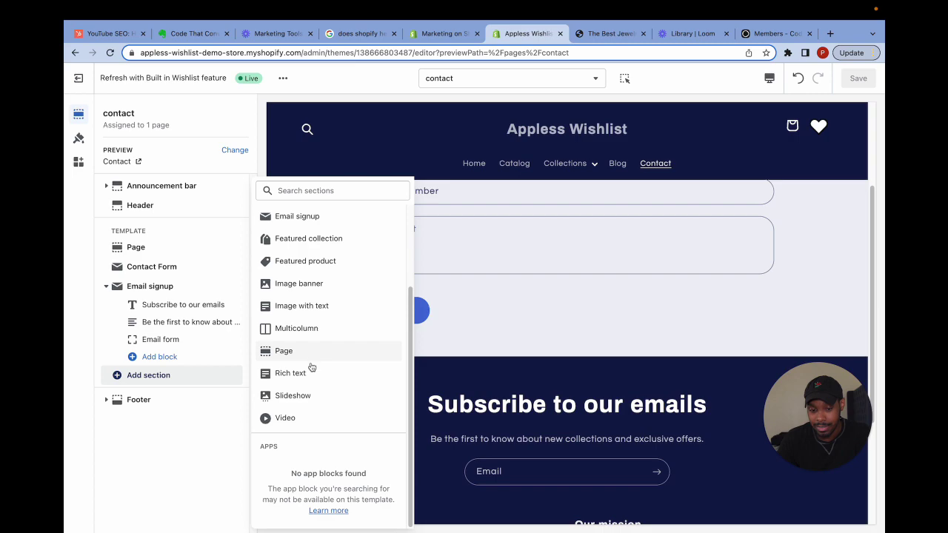
pyautogui.click(506, 274)
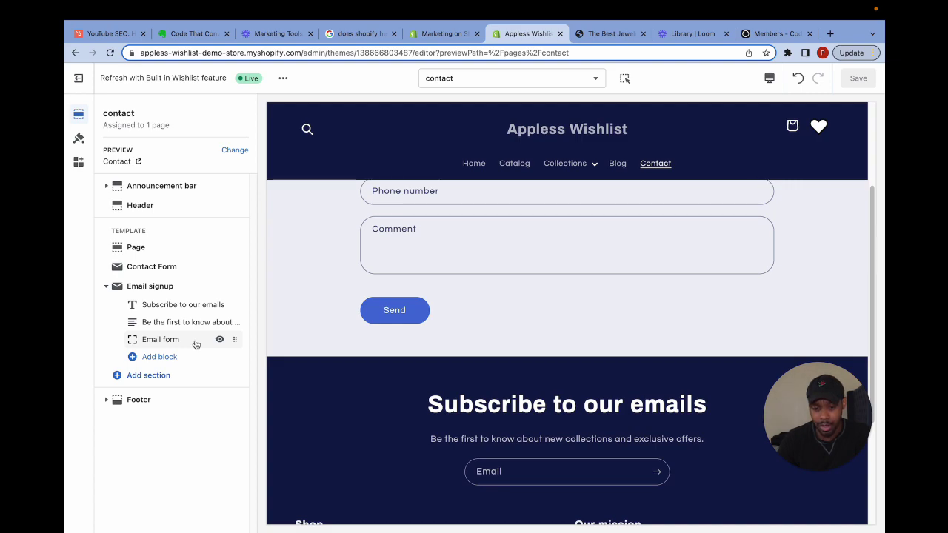
pyautogui.scroll(4, 516, 349)
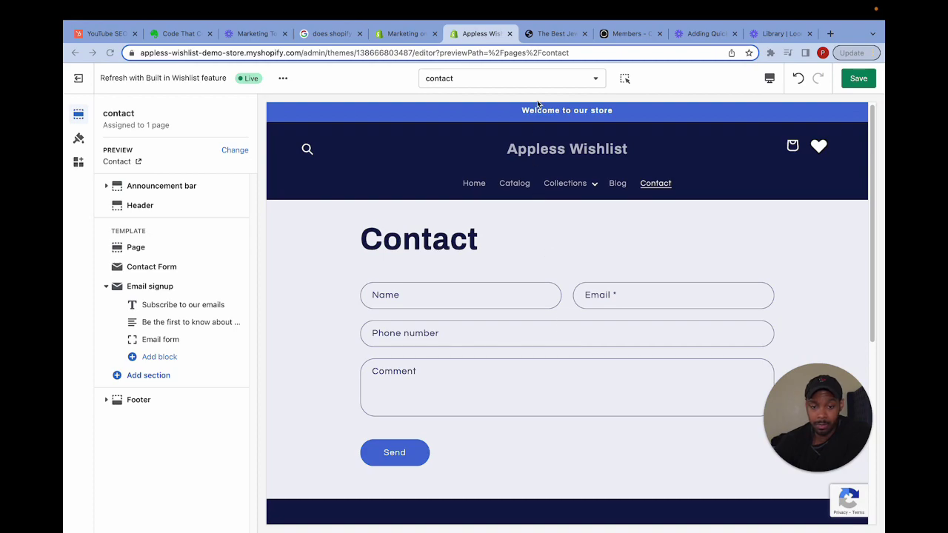
# Step: Switch back to the Home page template and look through its list of sections and blocks
pyautogui.click(479, 83)
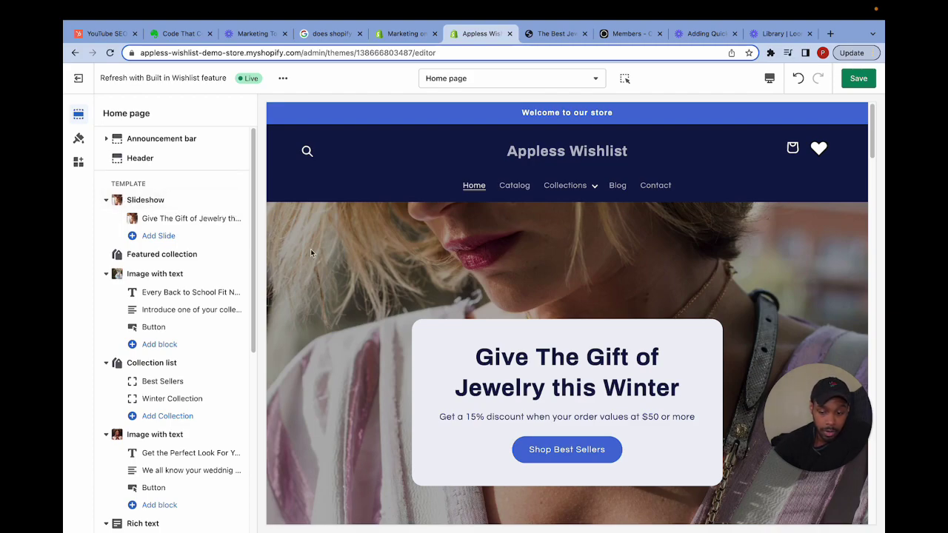
pyautogui.scroll(-5, 222, 278)
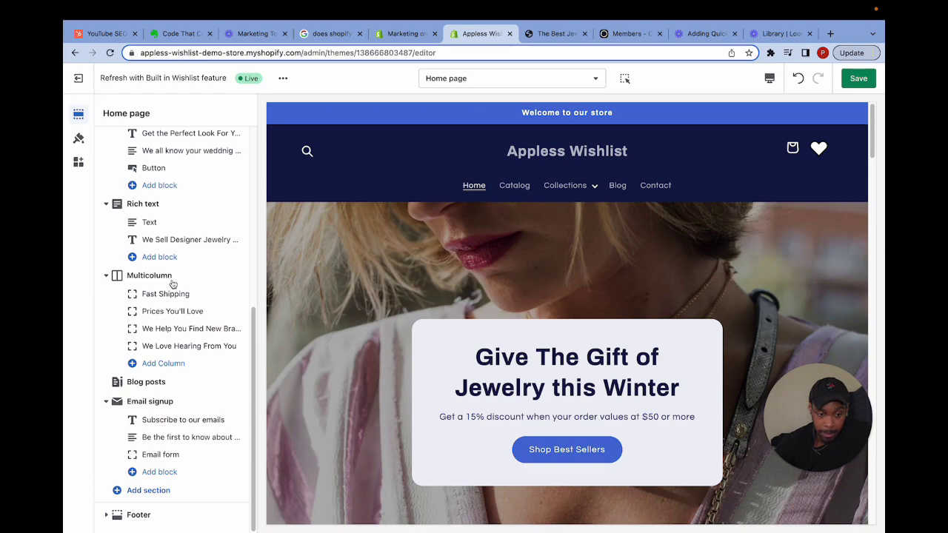
pyautogui.scroll(5, 171, 283)
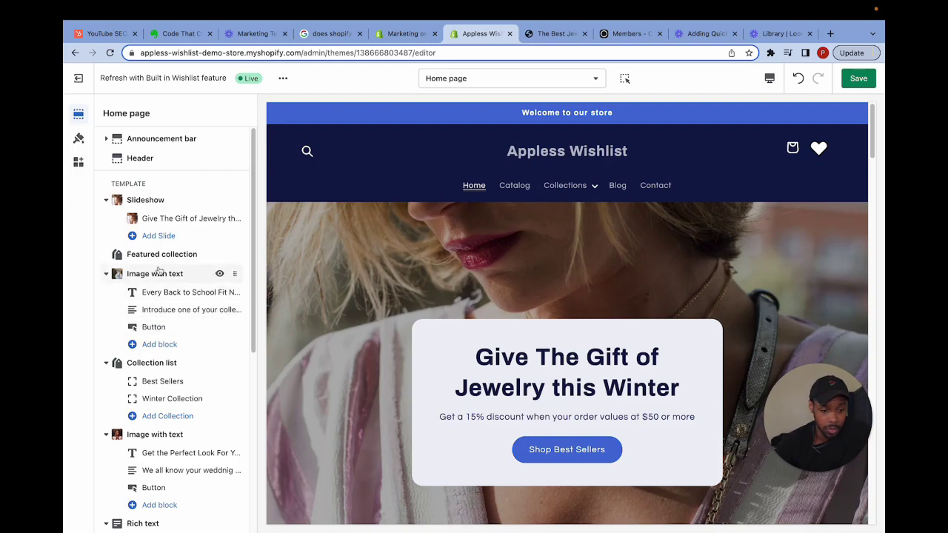
pyautogui.scroll(-1, 160, 278)
pyautogui.scroll(-2, 160, 283)
pyautogui.scroll(1, 163, 280)
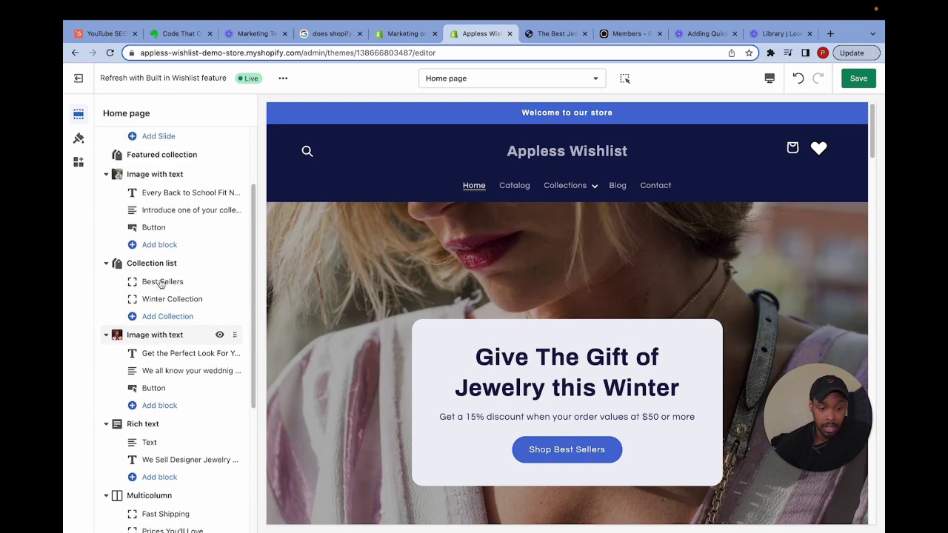
# Step: Open the text block of the first Image with text section and the Best Sellers block of the Collection list to view their settings
pyautogui.click(189, 209)
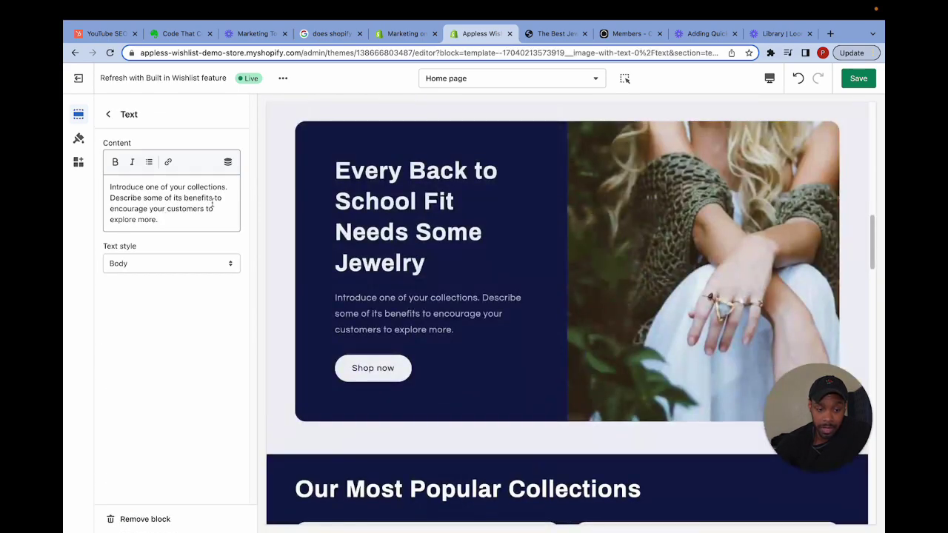
pyautogui.click(107, 114)
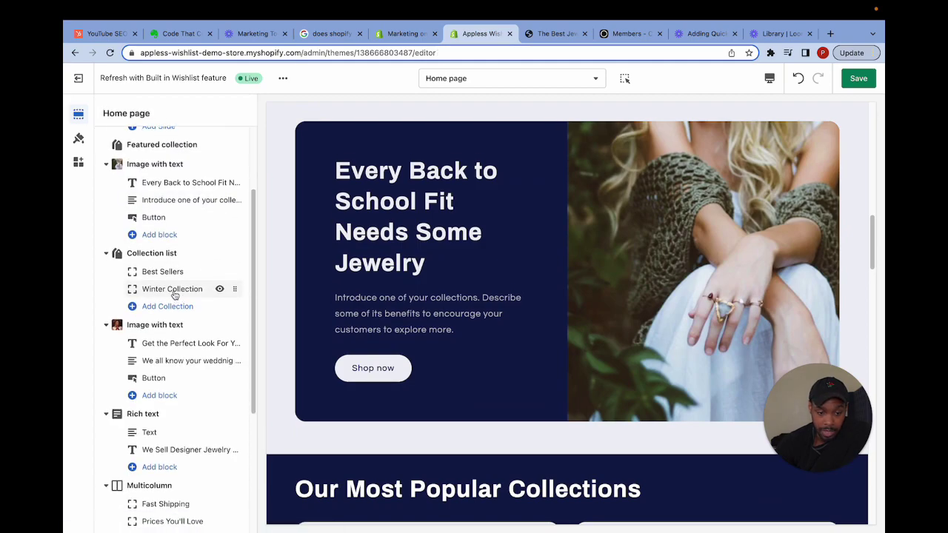
pyautogui.click(167, 279)
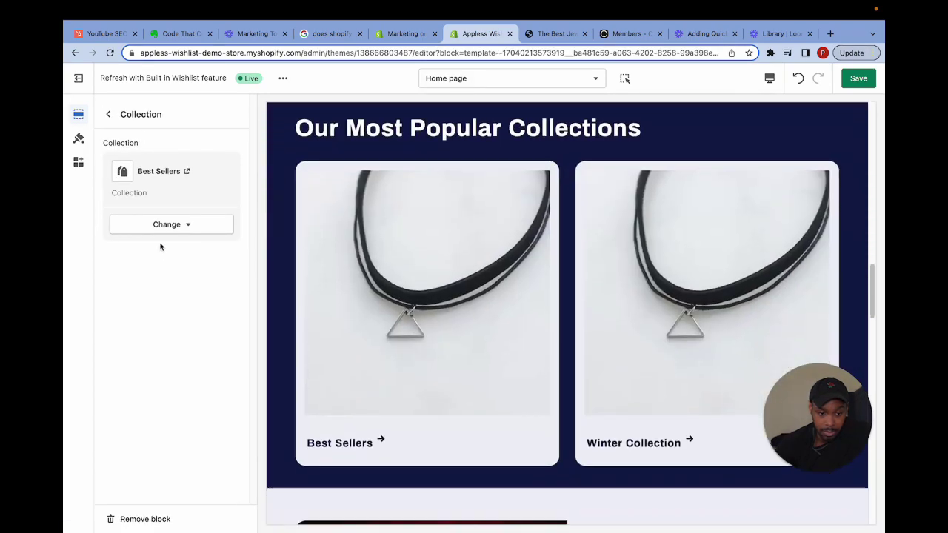
pyautogui.click(108, 114)
# Step: Open the Fast Shipping column of the Multicolumn section and look over the blog posts and email signup sections in the home page preview
pyautogui.scroll(-3, 214, 371)
pyautogui.scroll(-3, 214, 371)
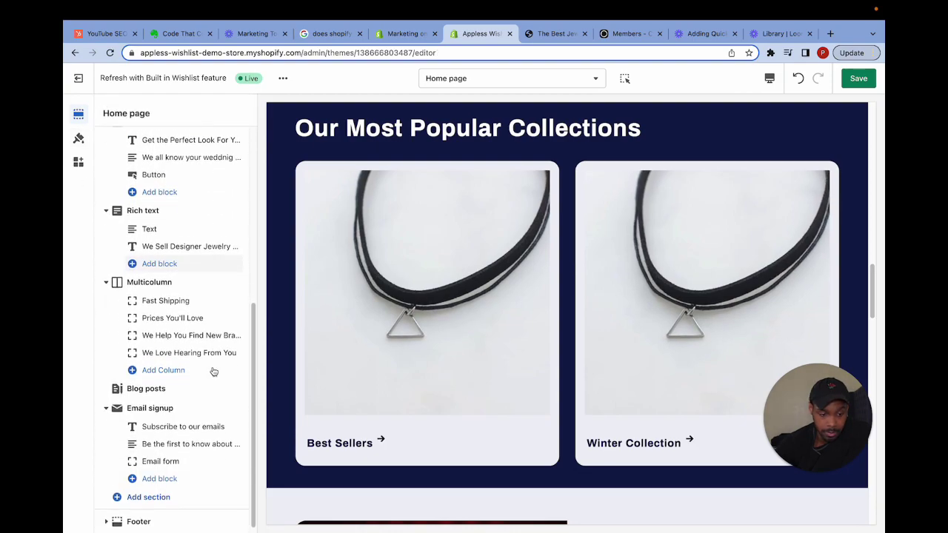
pyautogui.click(164, 294)
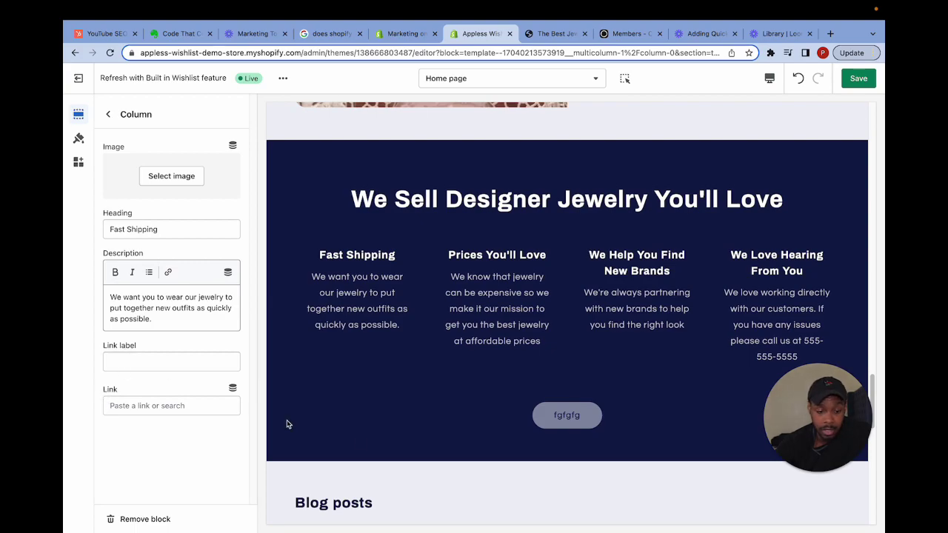
pyautogui.scroll(-5, 287, 419)
pyautogui.scroll(-5, 377, 474)
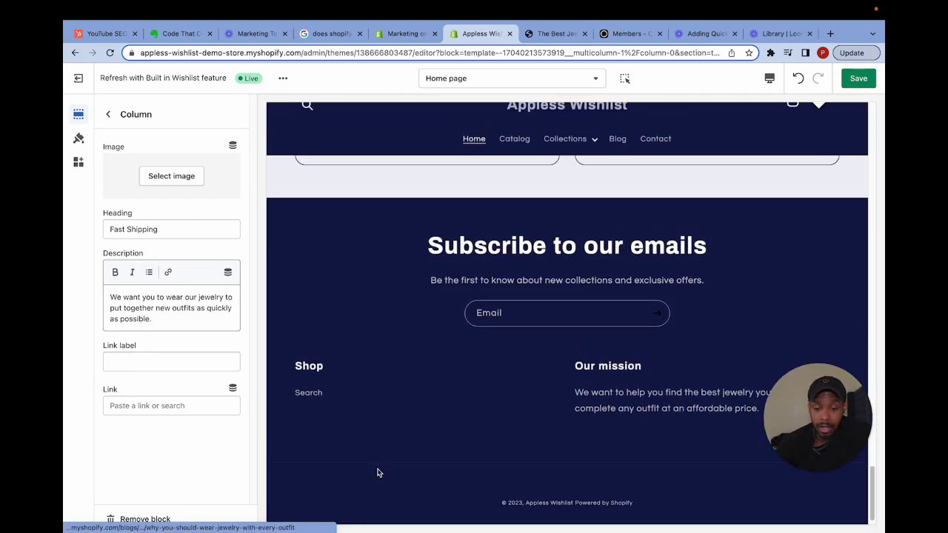
pyautogui.scroll(3, 383, 461)
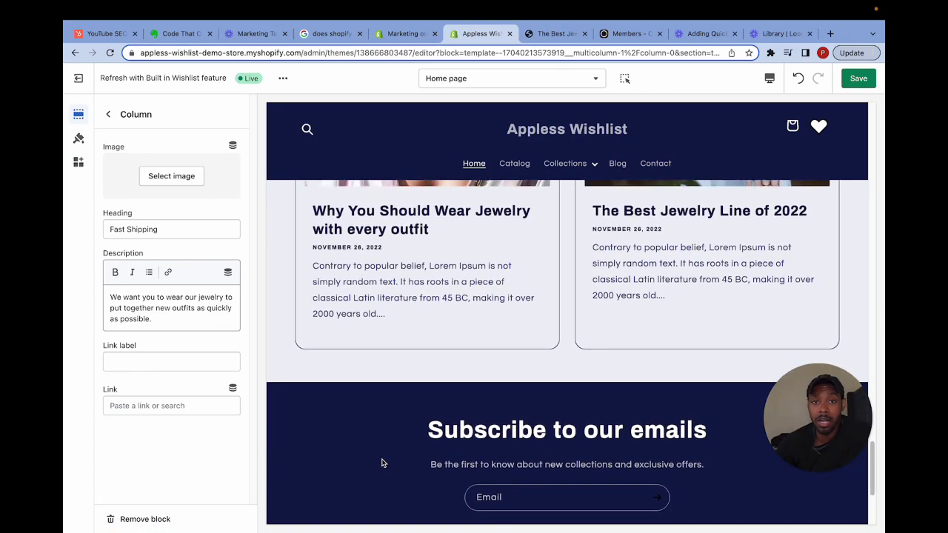